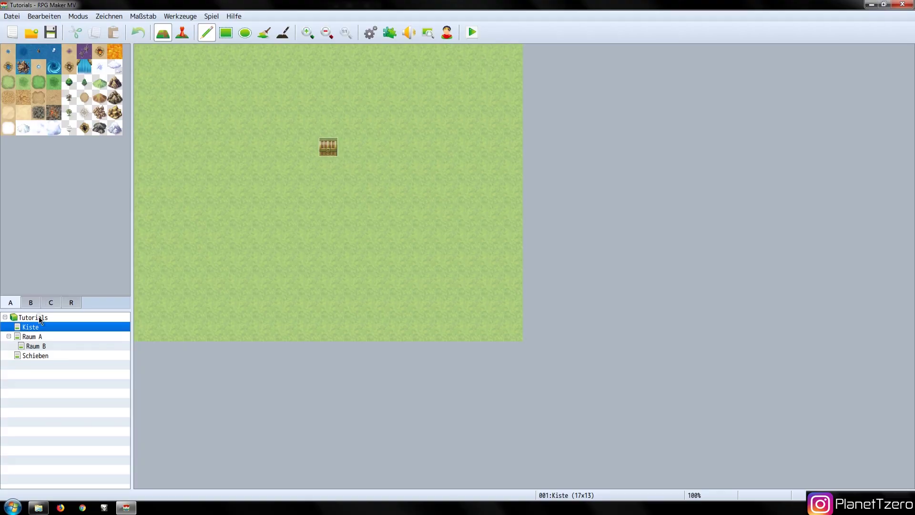
Create a new map named Höhle01 under the project using the Kerker dungeon tileset
right_click(38, 317)
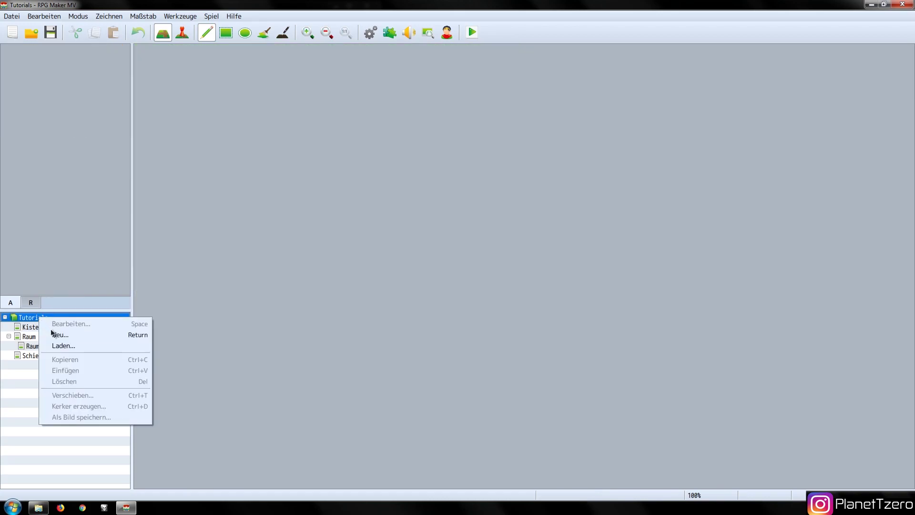
left_click(55, 334)
type("Höhle01")
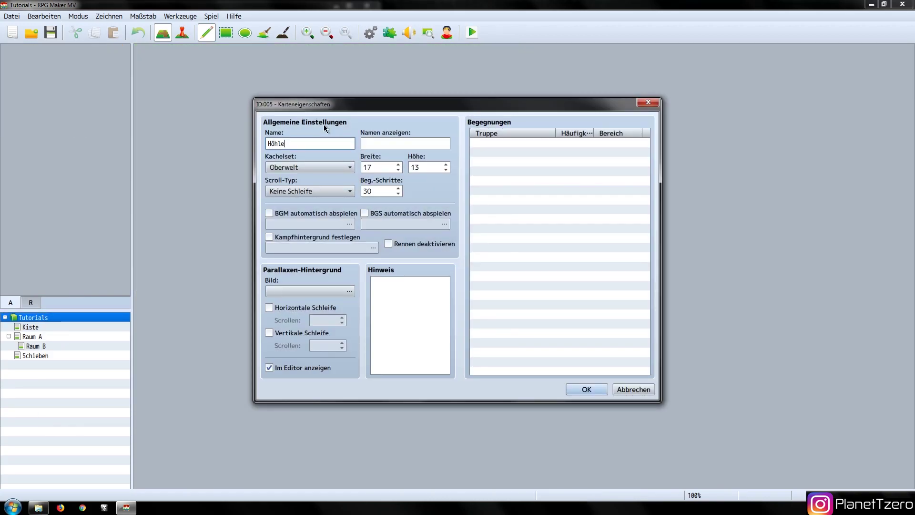
left_click(318, 167)
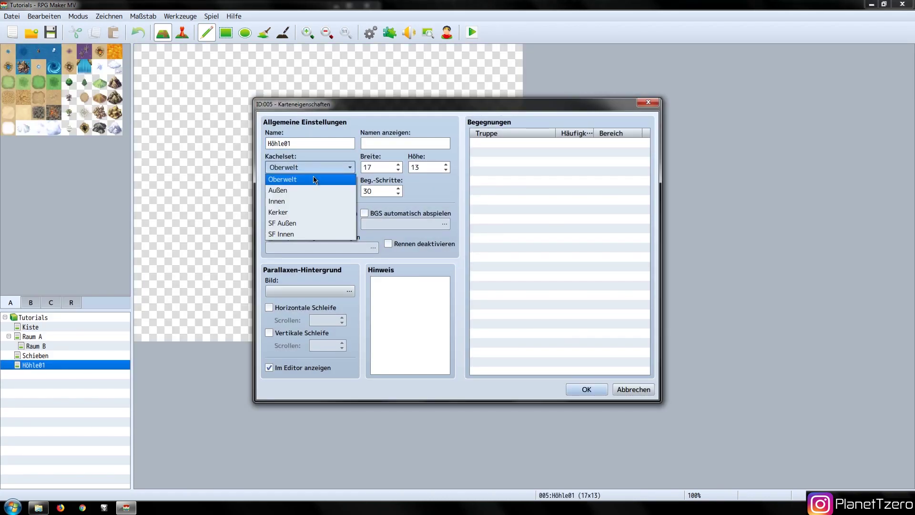
left_click(296, 212)
left_click(572, 390)
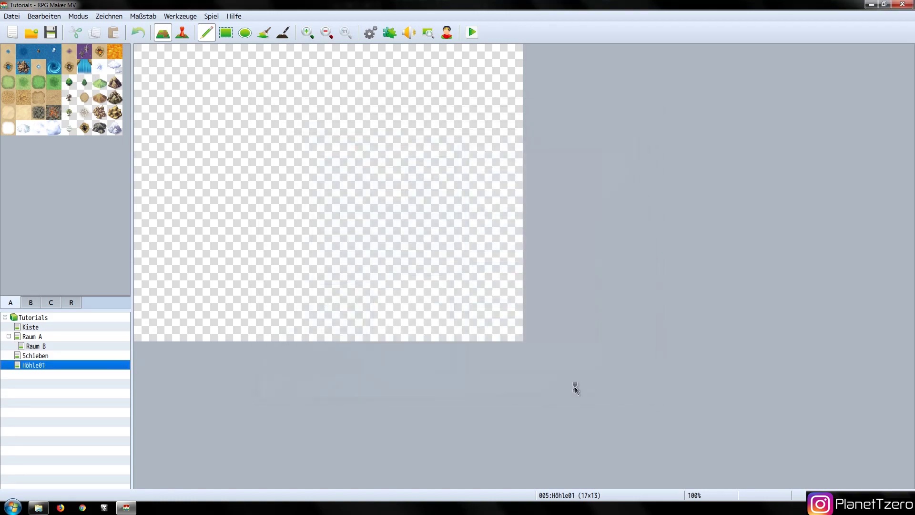
Paint the rock back wall, stone floor and stone border tiles on Höhle01
left_click_drag(511, 55, 157, 76)
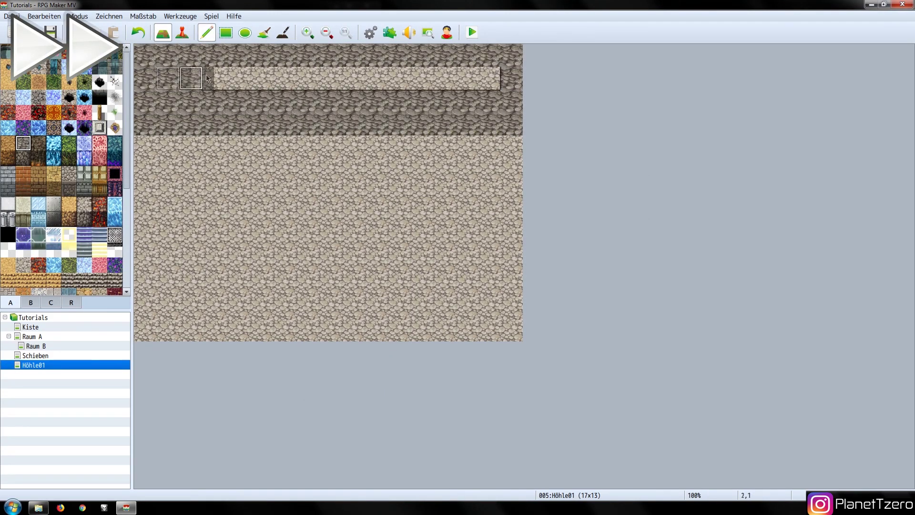
left_click(84, 173)
mouse_move(151, 333)
left_mouse_down()
mouse_move(305, 55)
mouse_move(505, 324)
left_mouse_up()
left_click(328, 124)
left_click(182, 32)
Create an event on the back wall with the !Door1 graphic, named Türe
double_click(318, 126)
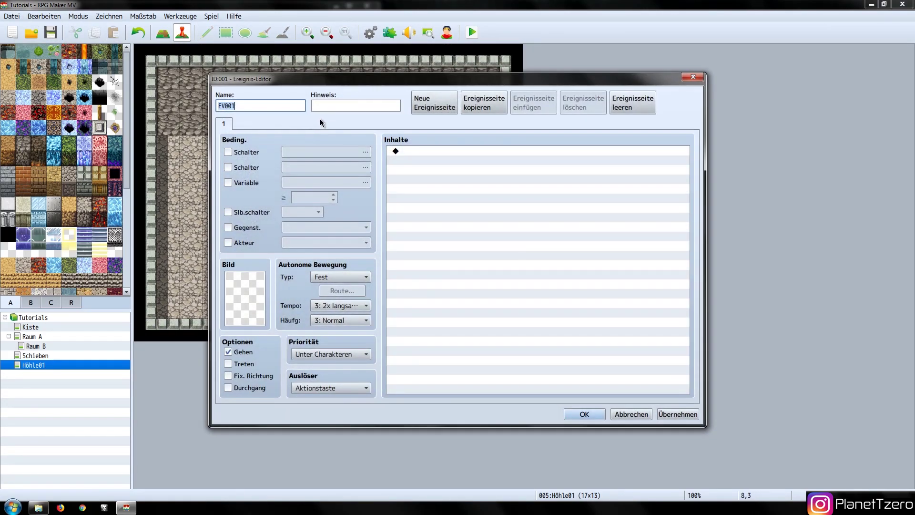
double_click(257, 294)
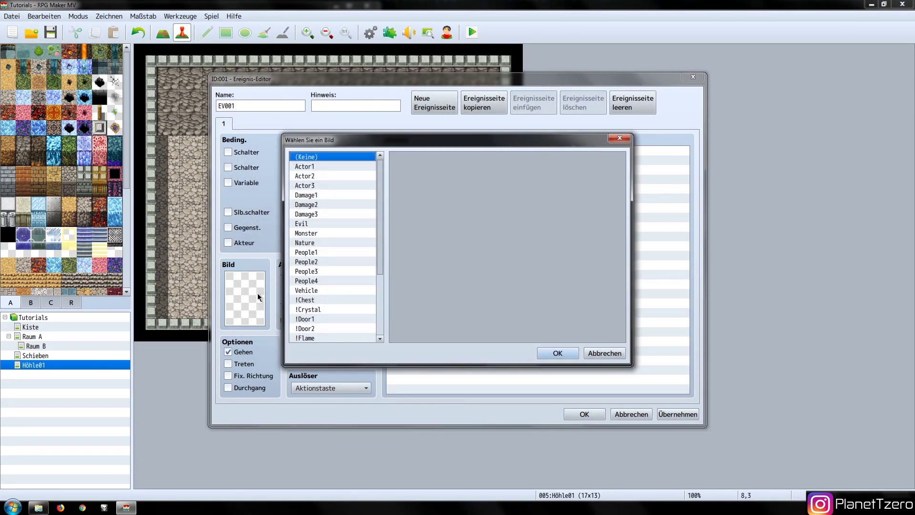
scroll(381, 193, "down", 1)
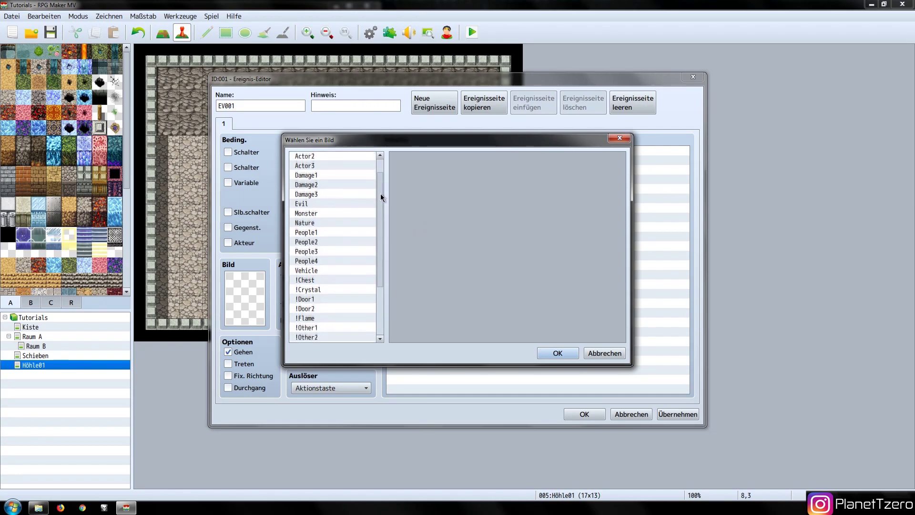
left_click(332, 293)
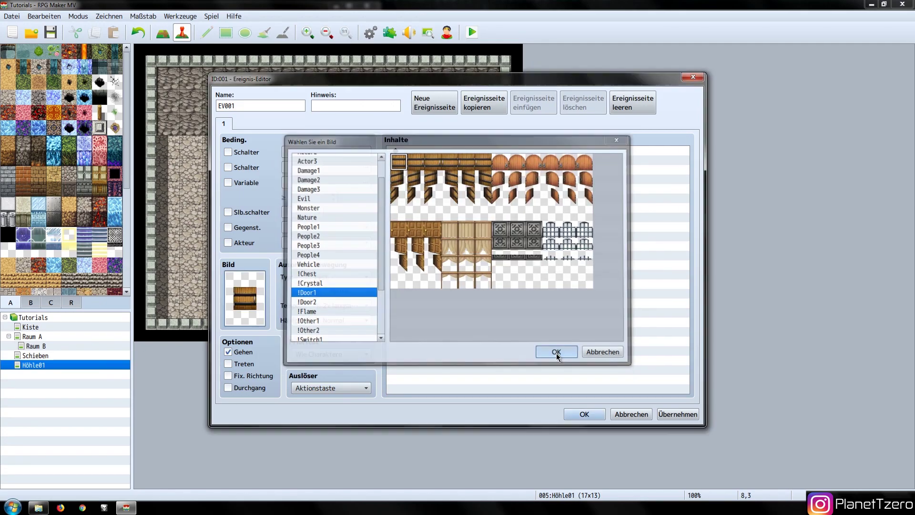
left_click(557, 354)
double_click(279, 101)
type("Türe")
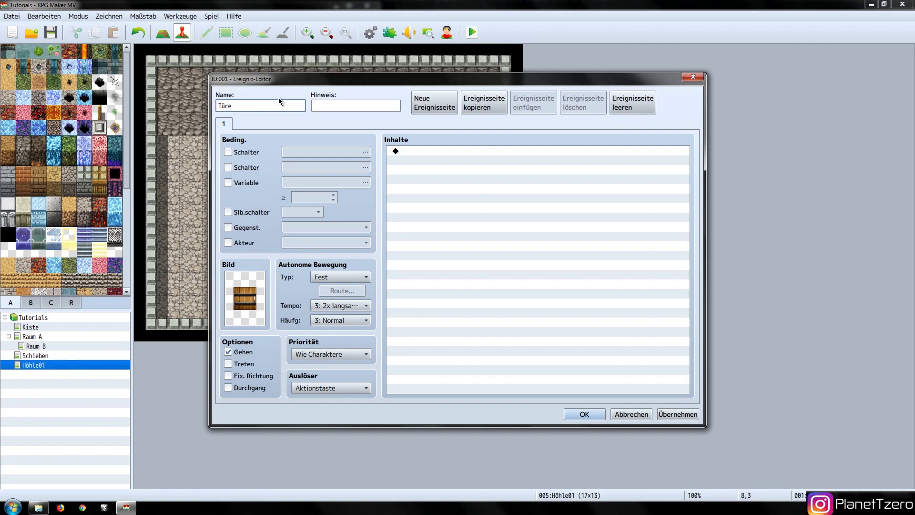
Add a second door page conditioned on switch 0004, renamed for the door, and save
left_click(426, 106)
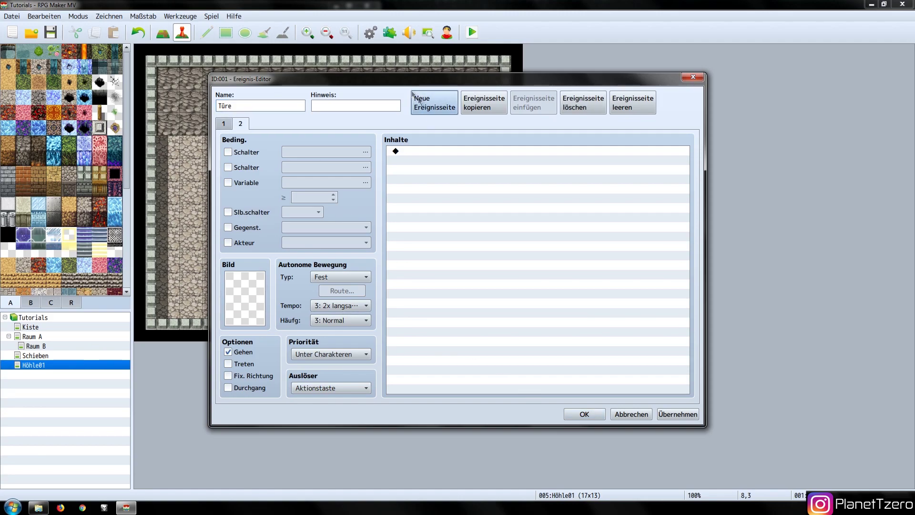
left_click(248, 153)
left_click(304, 152)
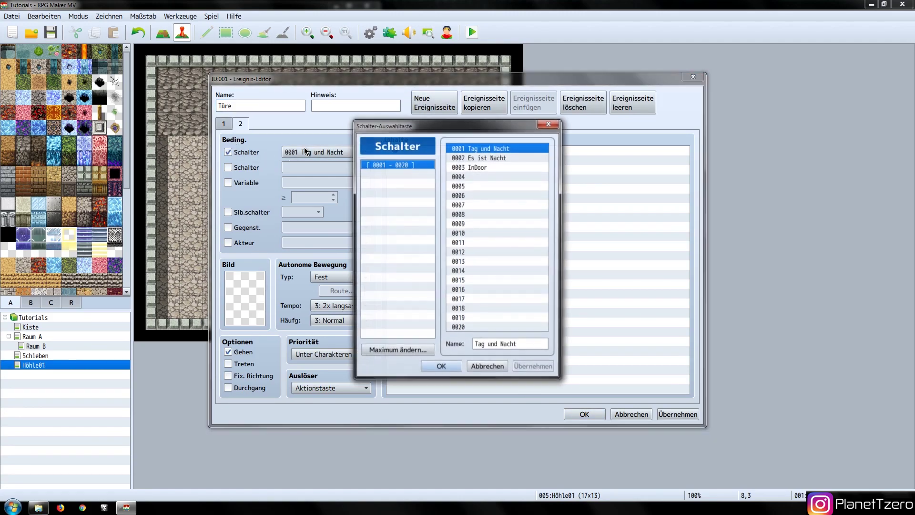
left_click(491, 175)
left_click(502, 342)
type("Türe Offen")
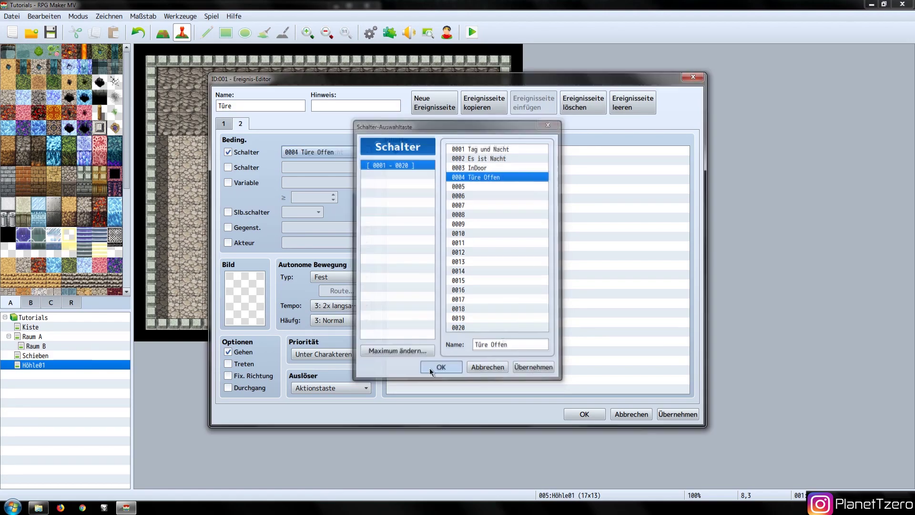
left_click(430, 368)
key("Return")
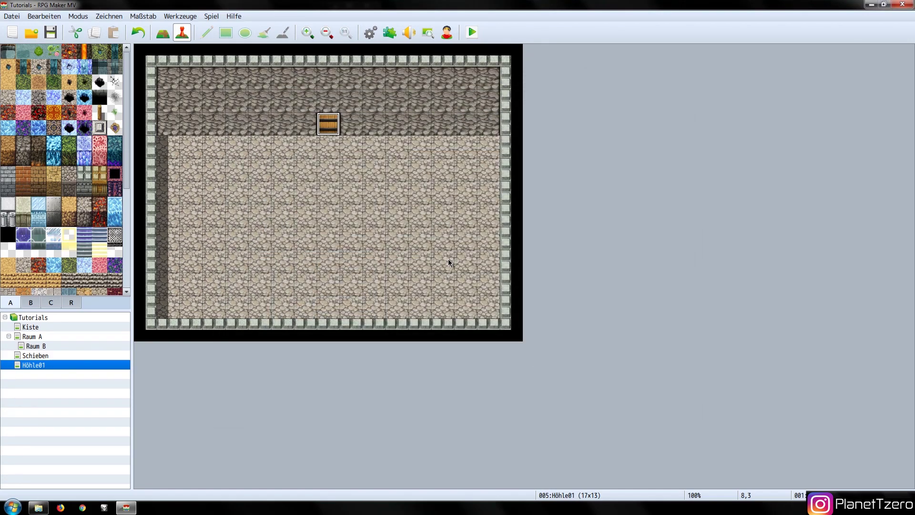
Copy the Höhle01 map and paste the copy beneath it
right_click(52, 367)
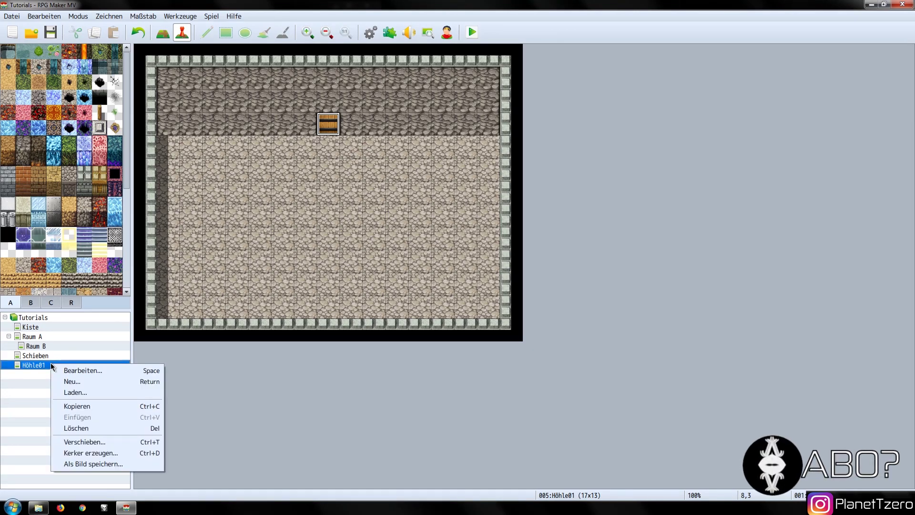
left_click(85, 409)
right_click(53, 368)
left_click(79, 423)
Rename the pasted map to Höhle02, then return to Höhle01
right_click(54, 374)
left_click(76, 381)
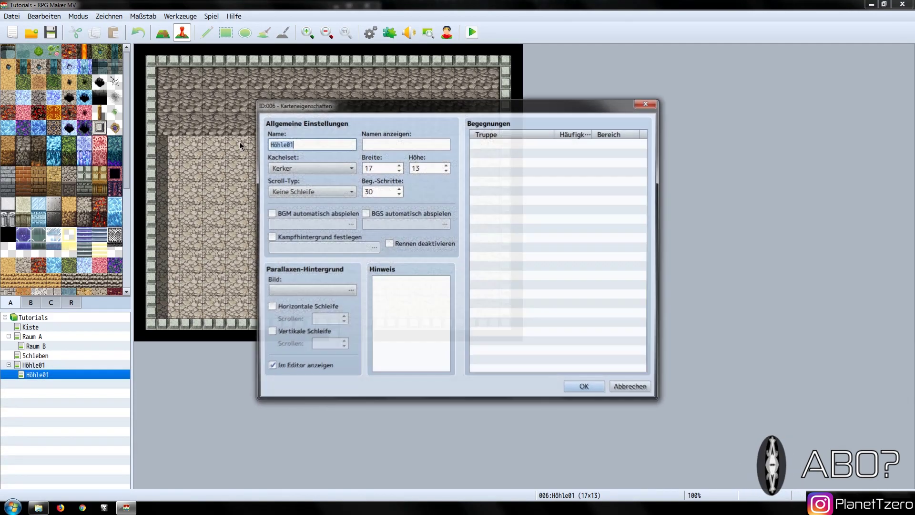
left_click(308, 143)
key("BackSpace")
type("2")
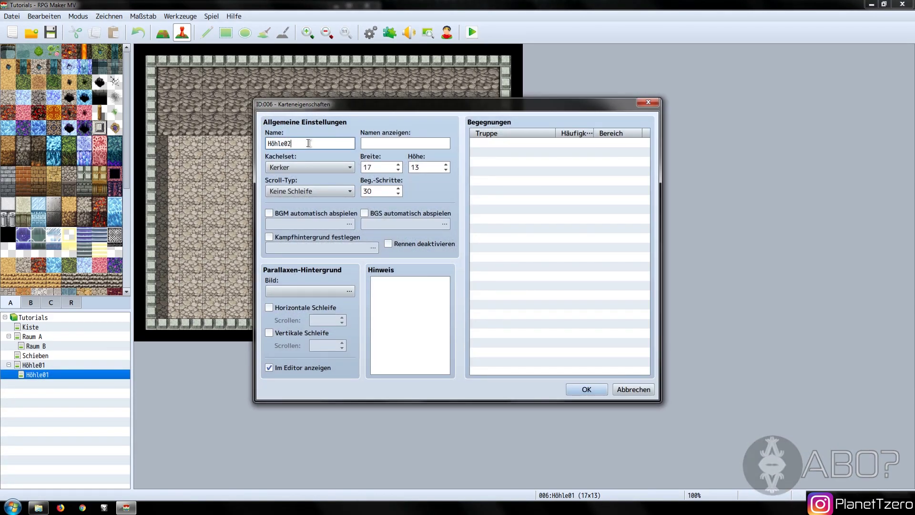
left_click(579, 388)
left_click(63, 365)
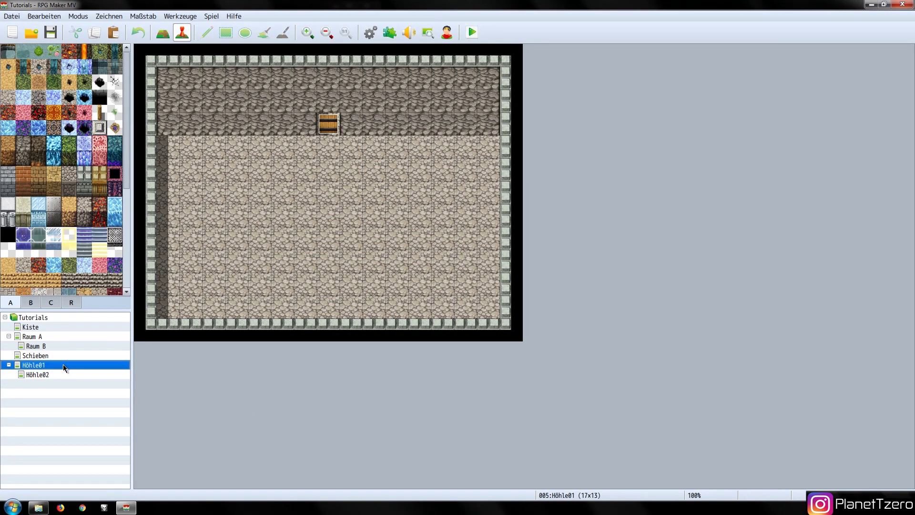
Give the Türe door's second page a Transfer Player command to Höhle02 at tile (9,12)
double_click(328, 125)
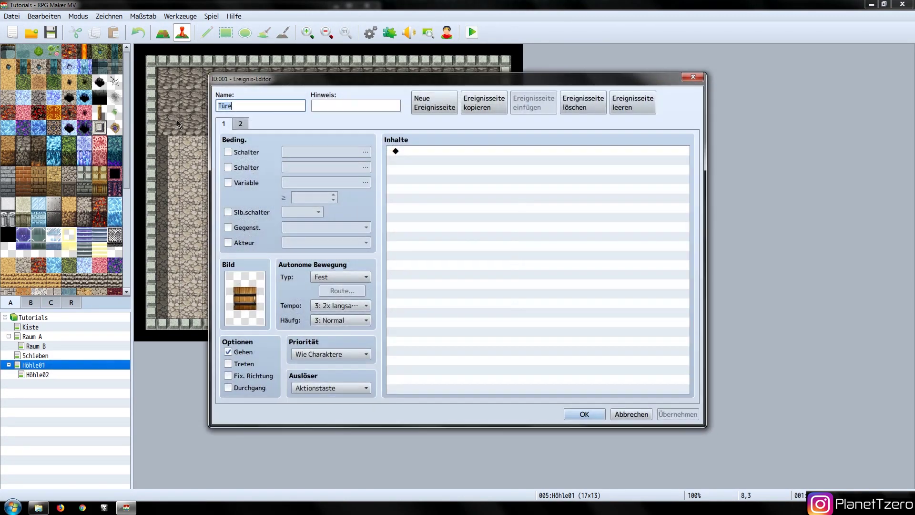
left_click(241, 125)
double_click(424, 174)
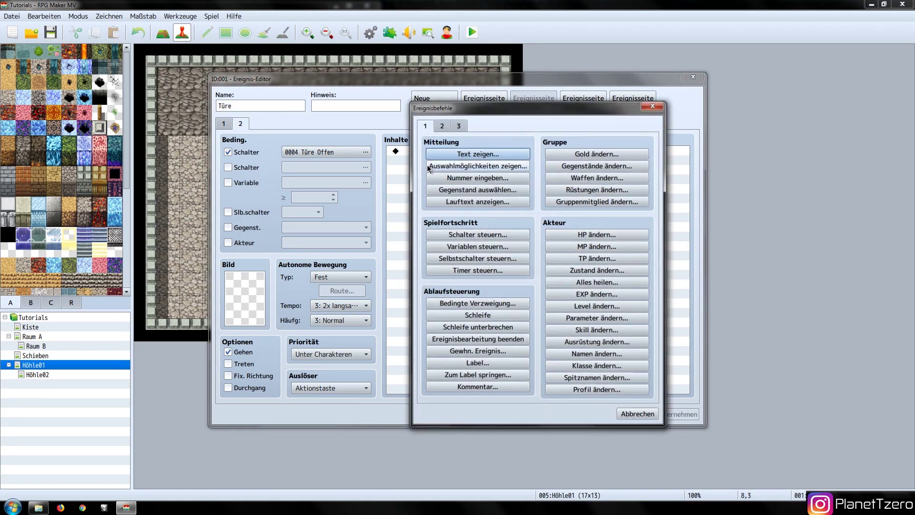
left_click(441, 127)
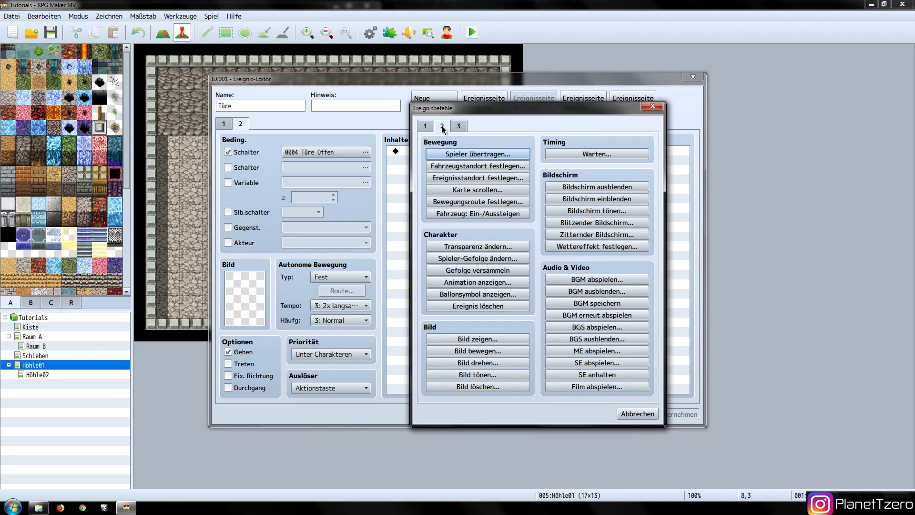
left_click(478, 156)
left_click(534, 229)
left_click(361, 174)
left_click(517, 253)
left_click(736, 424)
left_click(537, 332)
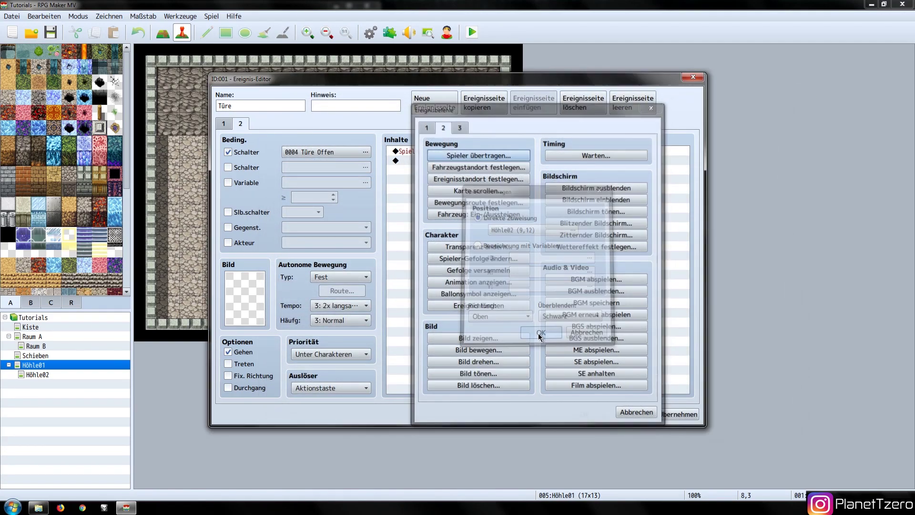
left_click(578, 413)
double_click(239, 130)
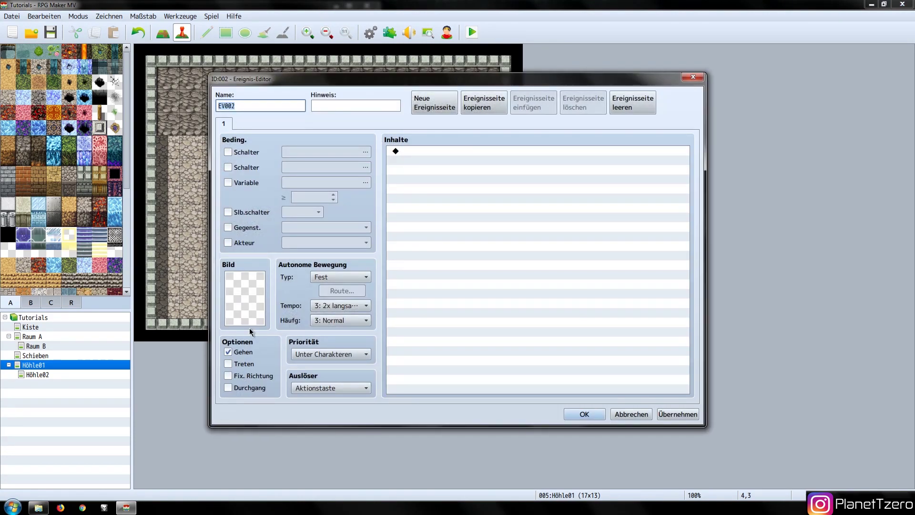
Give the new event a !Switch lever graphic on its first page
double_click(245, 319)
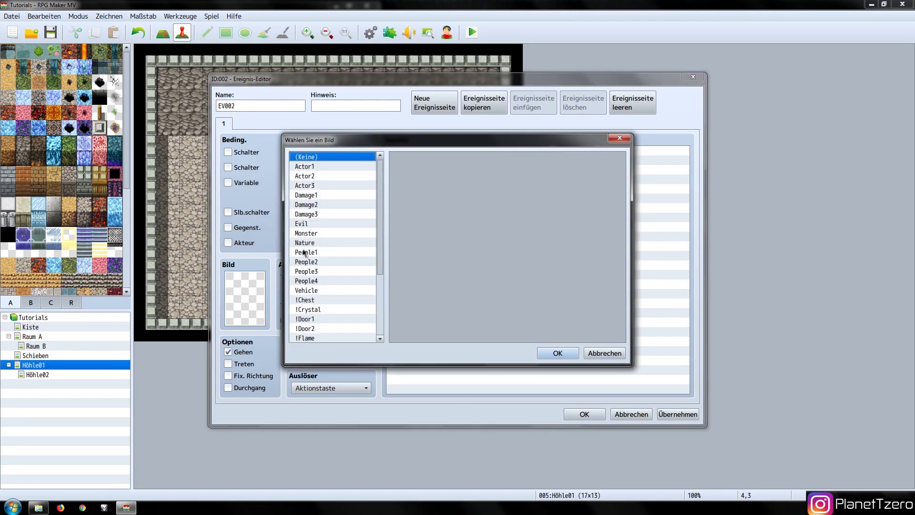
scroll(331, 233, "down", 1)
left_click(315, 281)
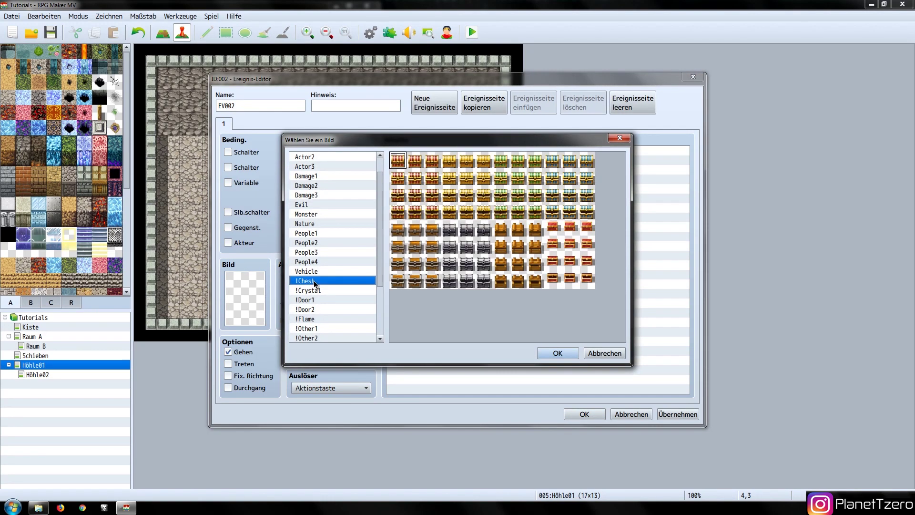
scroll(315, 284, "down", 2)
left_click(558, 353)
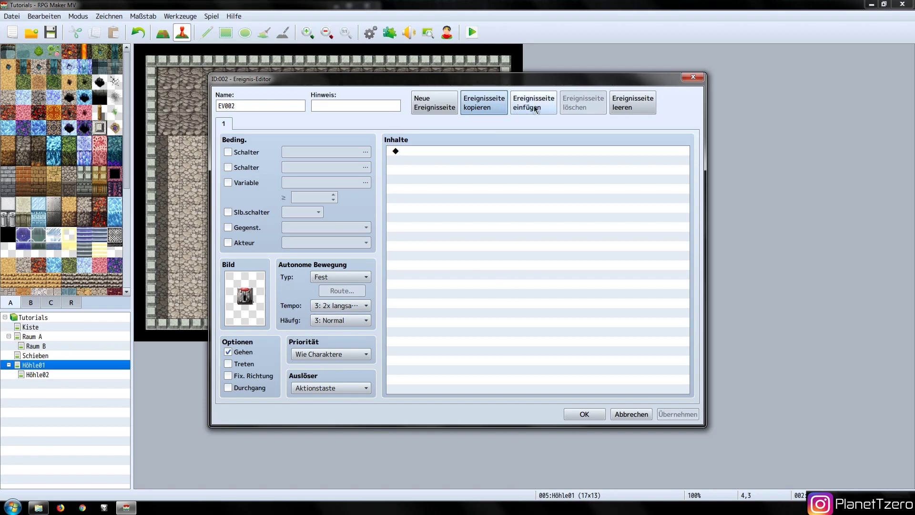
Paste a second page showing the pulled-lever sprite, conditioned on self switch A
left_click(535, 107)
double_click(240, 299)
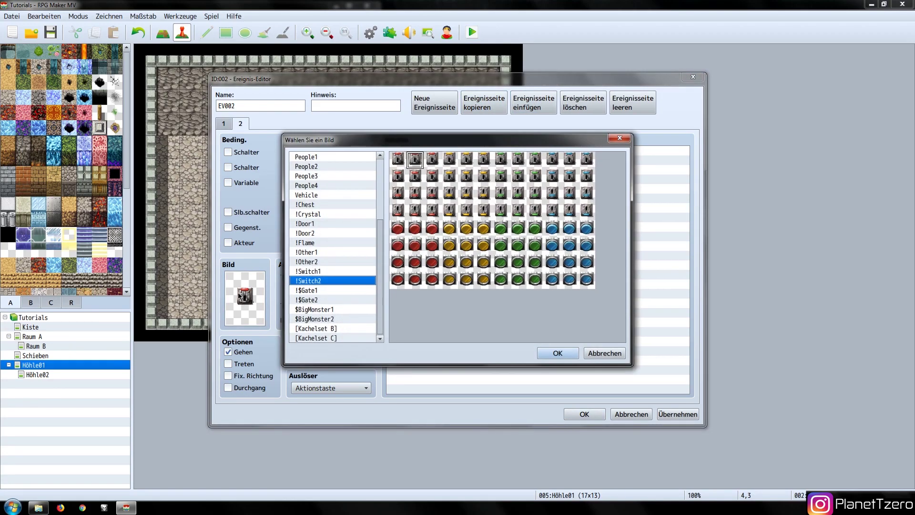
double_click(417, 214)
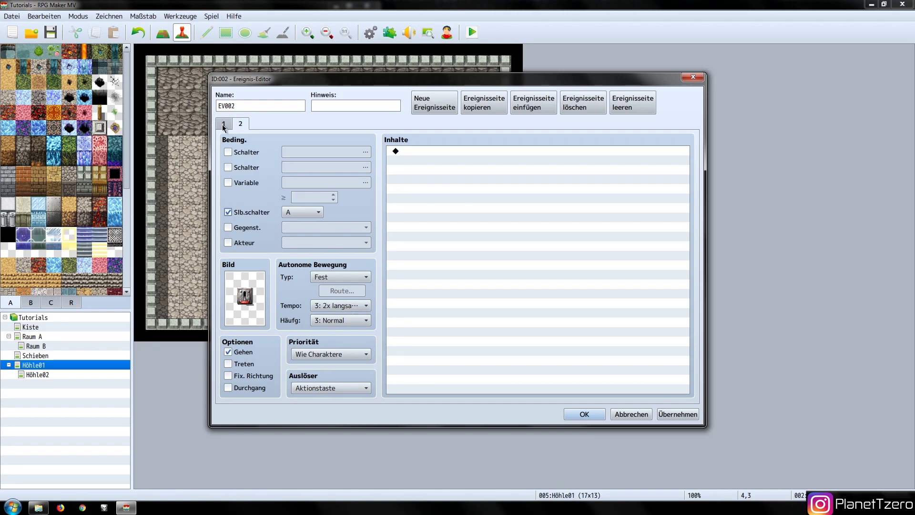
double_click(435, 170)
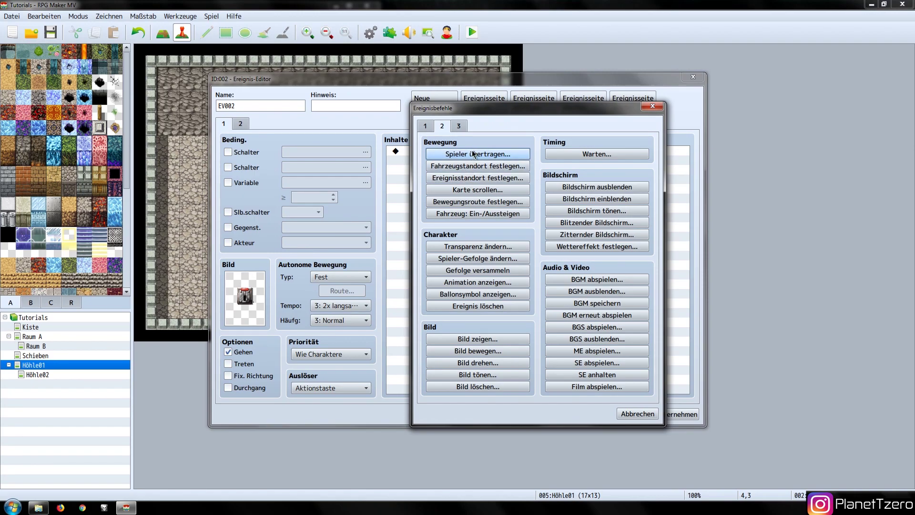
Build a movement route with Turn Left, Turn Right, Turn Up and a 5-frame wait
left_click(484, 201)
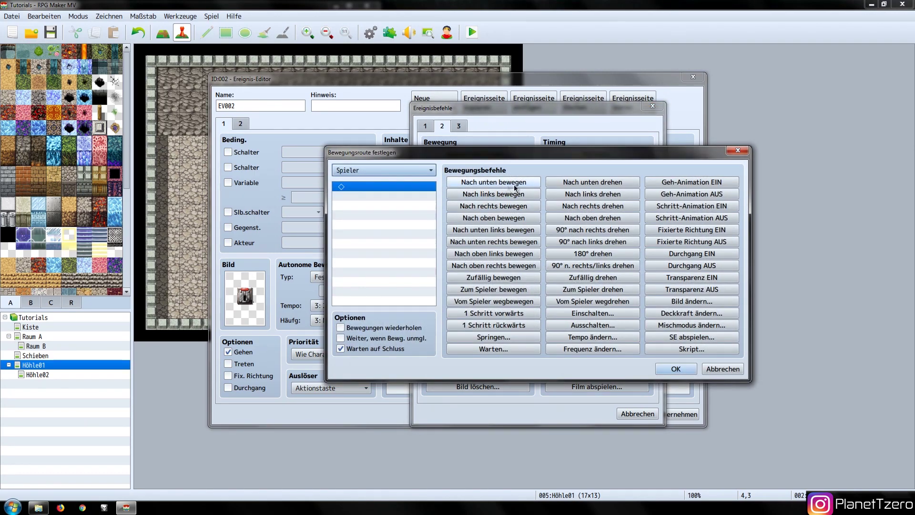
left_click(582, 196)
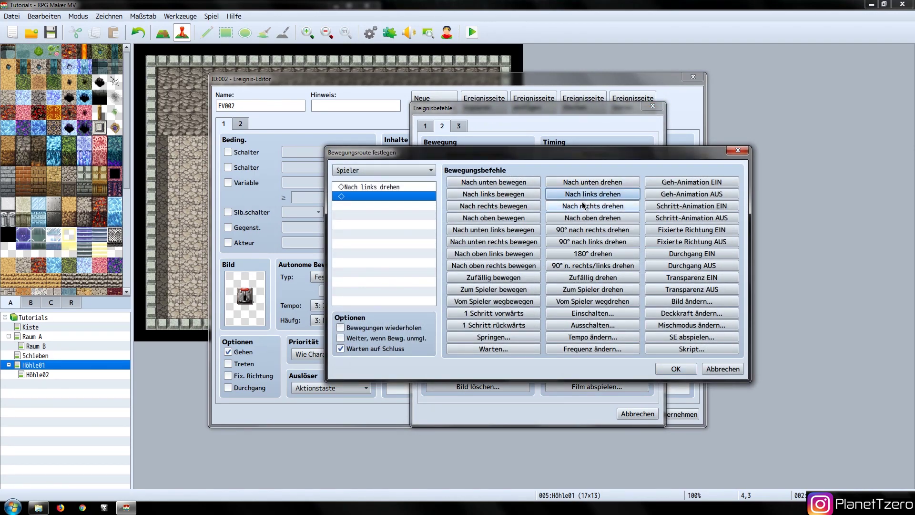
left_click(581, 206)
left_click(580, 218)
left_click(386, 197)
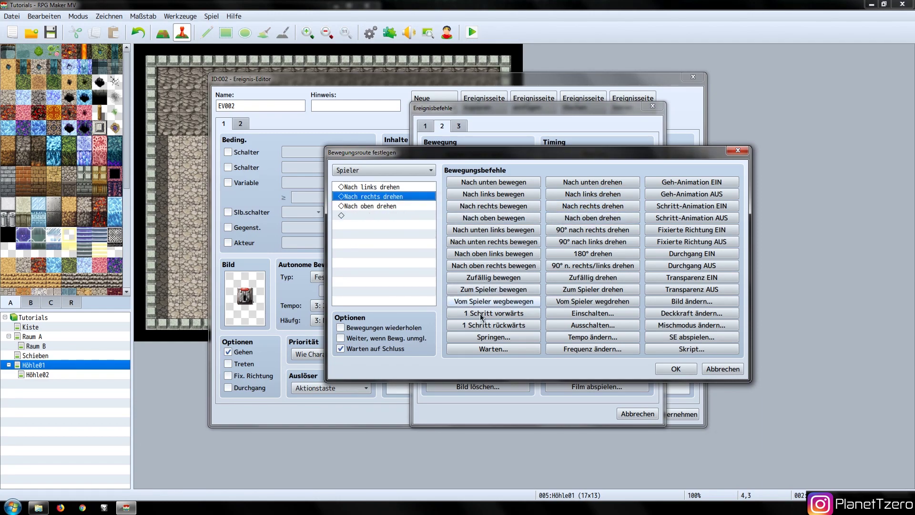
left_click(493, 348)
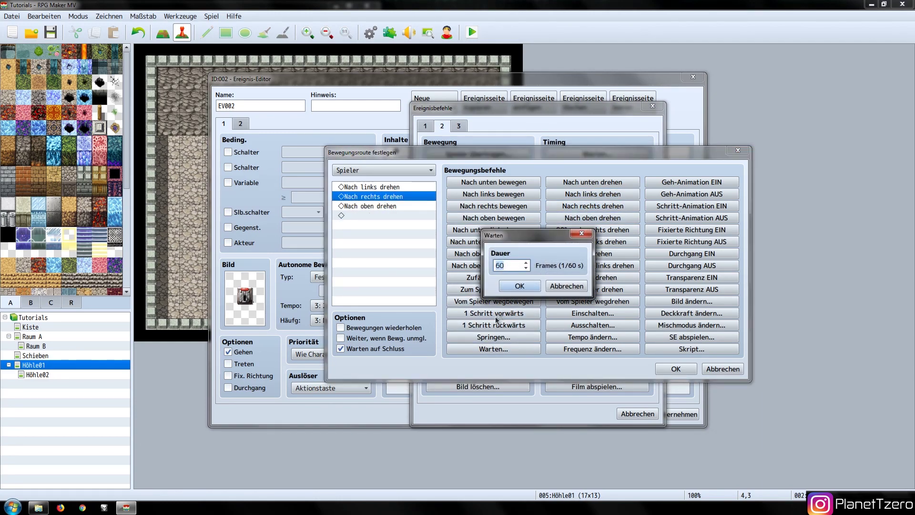
left_click(521, 285)
Add the remaining 5-frame waits and apply the route to This Event
left_click(406, 194)
key("ctrl+c")
left_click(402, 213)
key("ctrl+v")
left_click(405, 172)
left_click(371, 194)
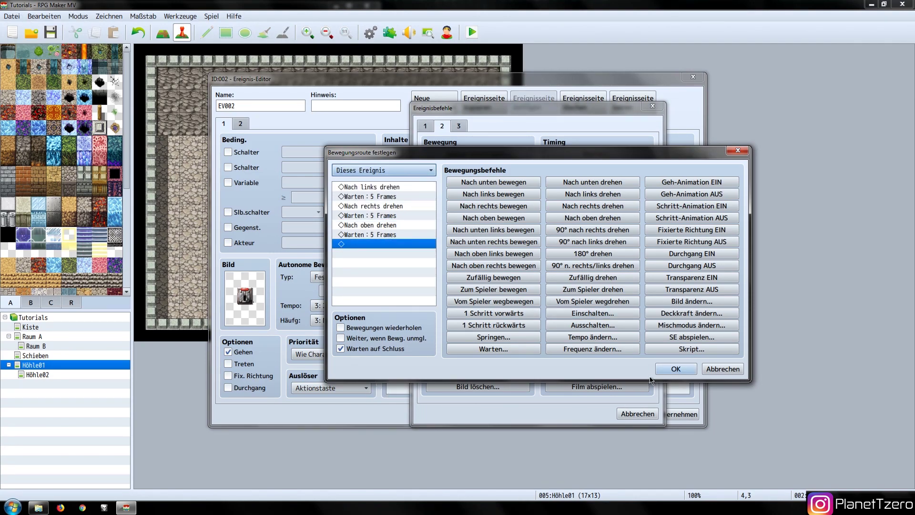
left_click(674, 369)
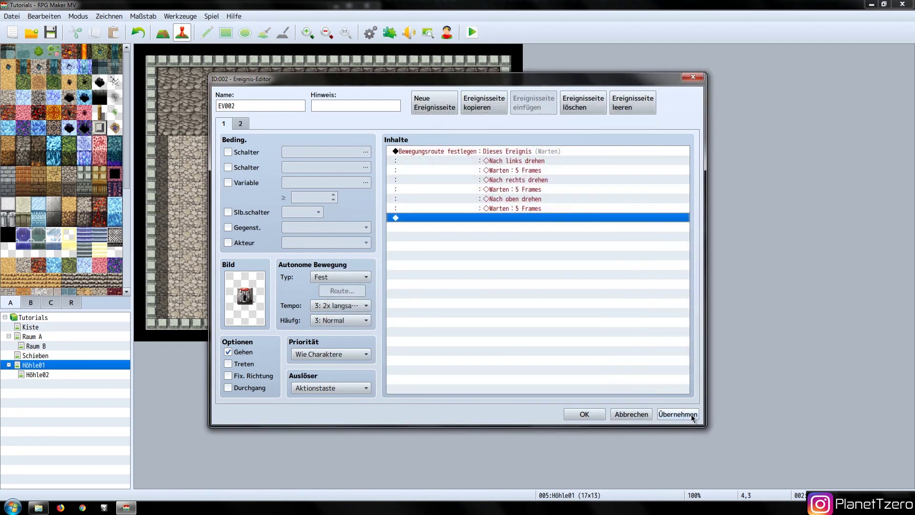
Copy the movement route command block
left_click(502, 153)
key("ctrl+c")
left_click(516, 252)
Paste the route copy, retarget it to Türe, and add turning on switch 0004 Türe Offen
key("ctrl+v")
left_click(514, 219)
double_click(513, 219)
left_click(379, 171)
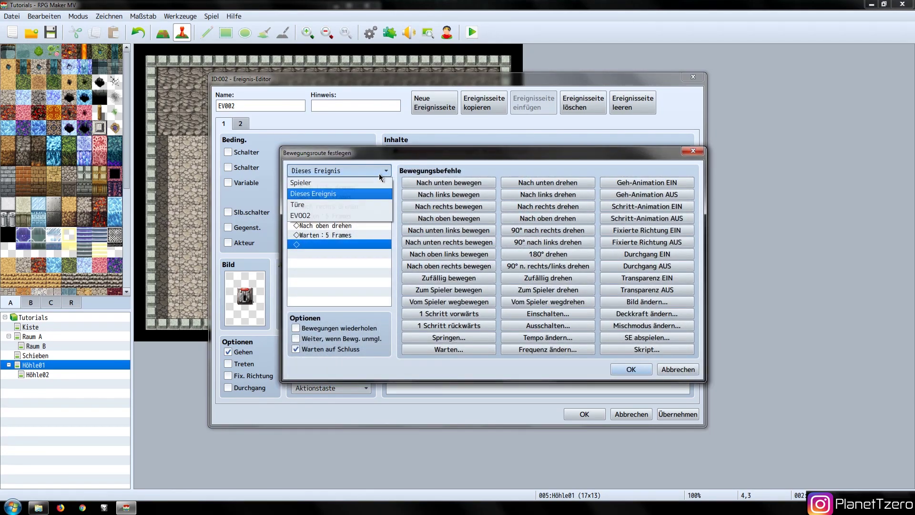
left_click(323, 202)
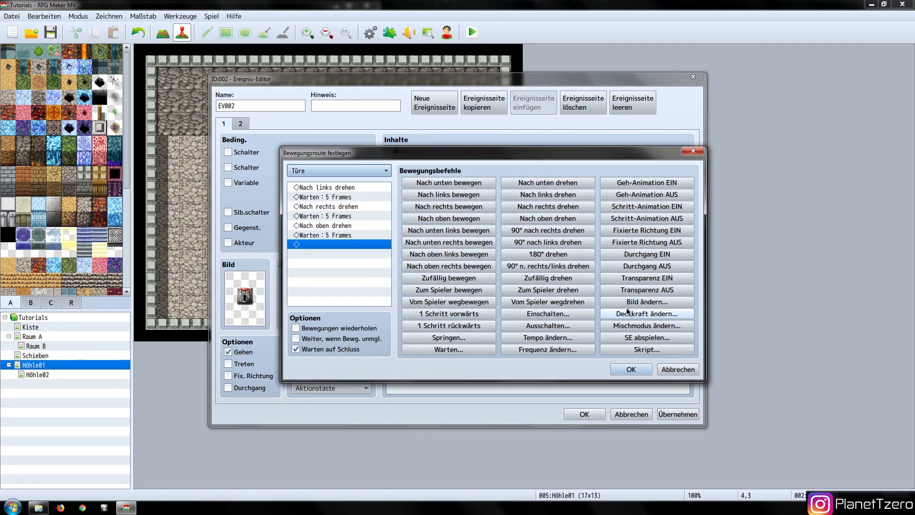
left_click(555, 313)
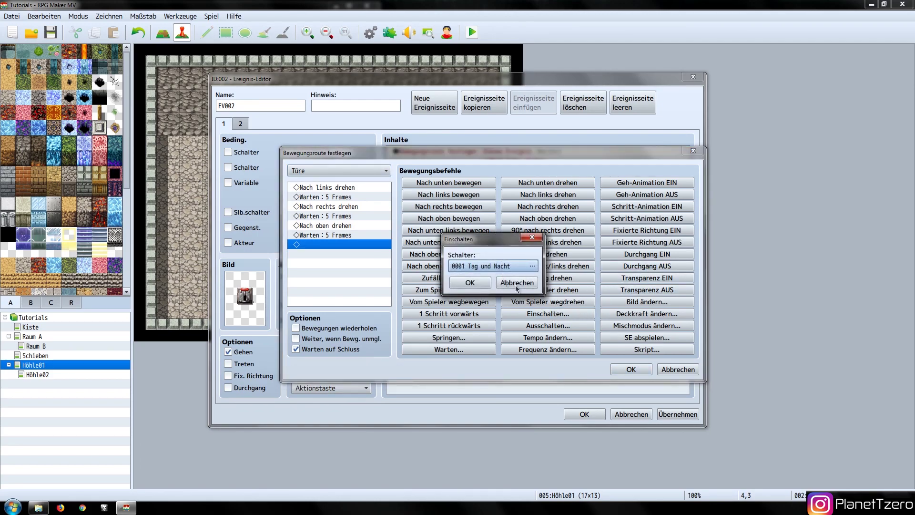
double_click(477, 266)
double_click(520, 190)
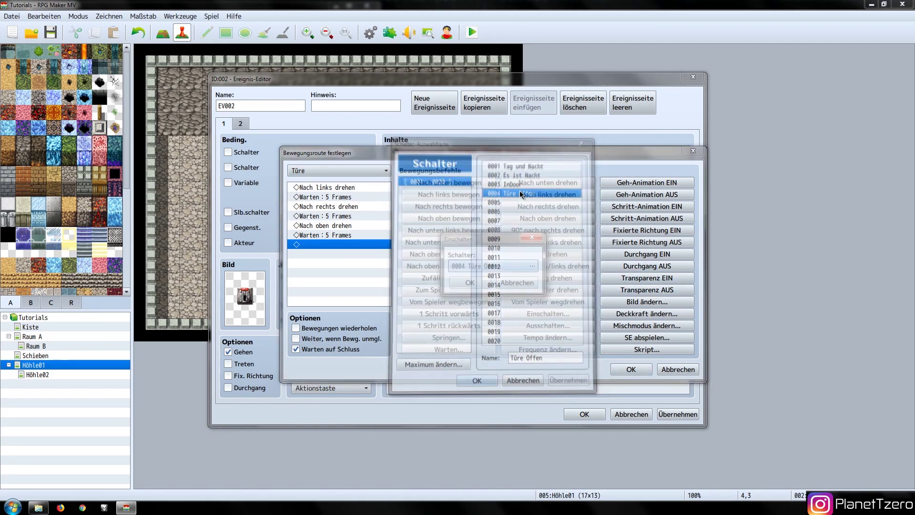
left_click(470, 283)
left_click(632, 369)
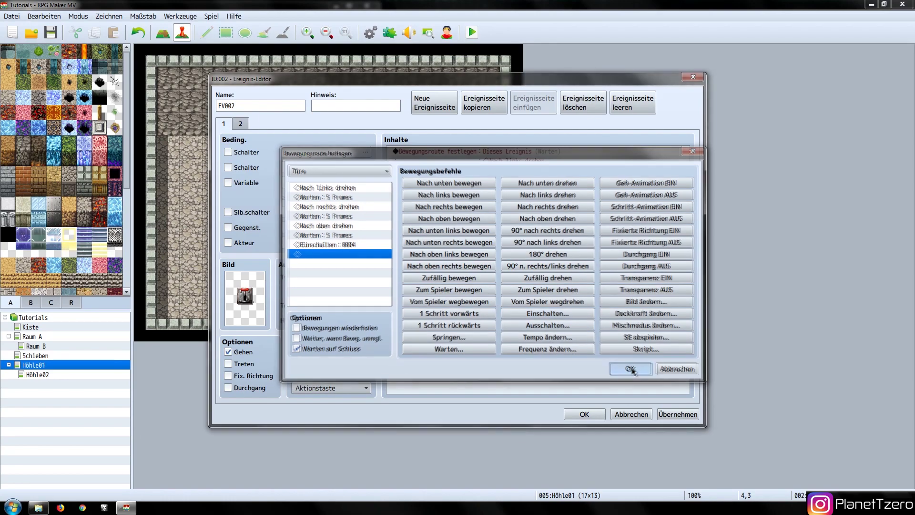
left_click(684, 415)
Add the Switch2 sound effect to the start of the lever's route
double_click(511, 151)
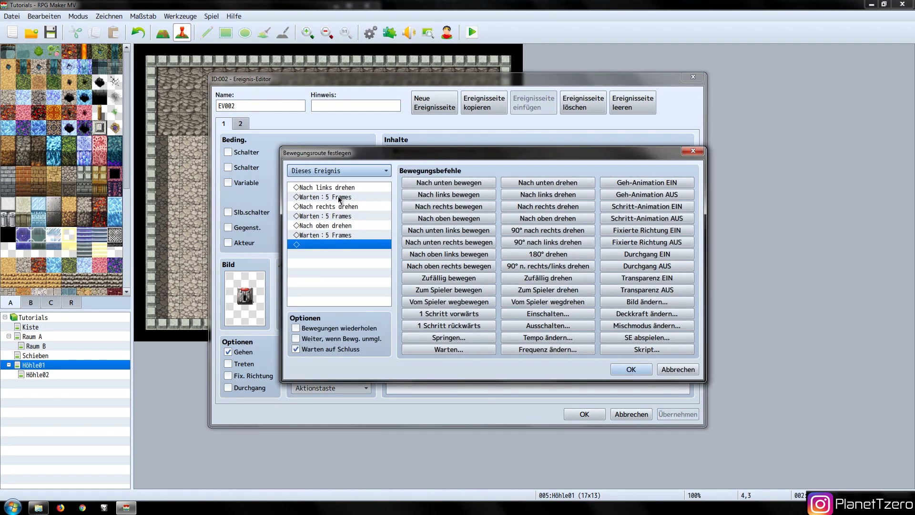
left_click(332, 189)
left_click(646, 338)
left_click(442, 286)
left_click(443, 296)
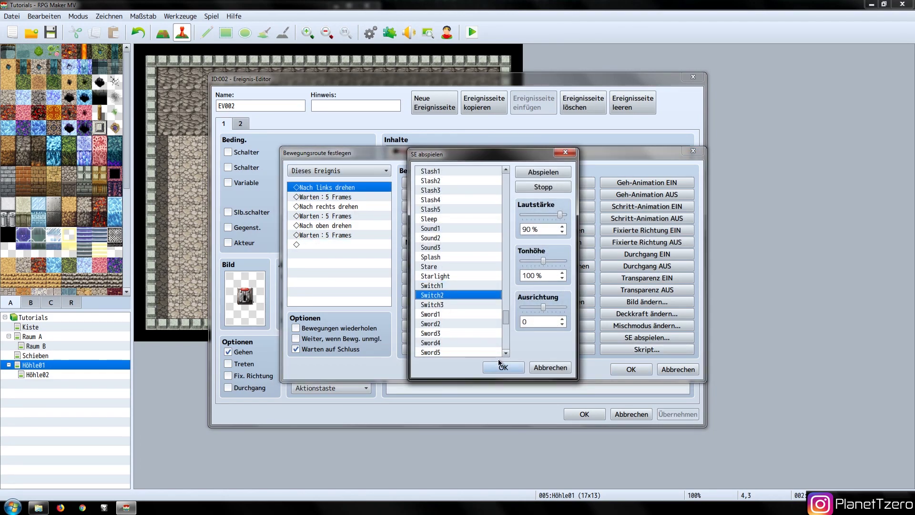
left_click(496, 362)
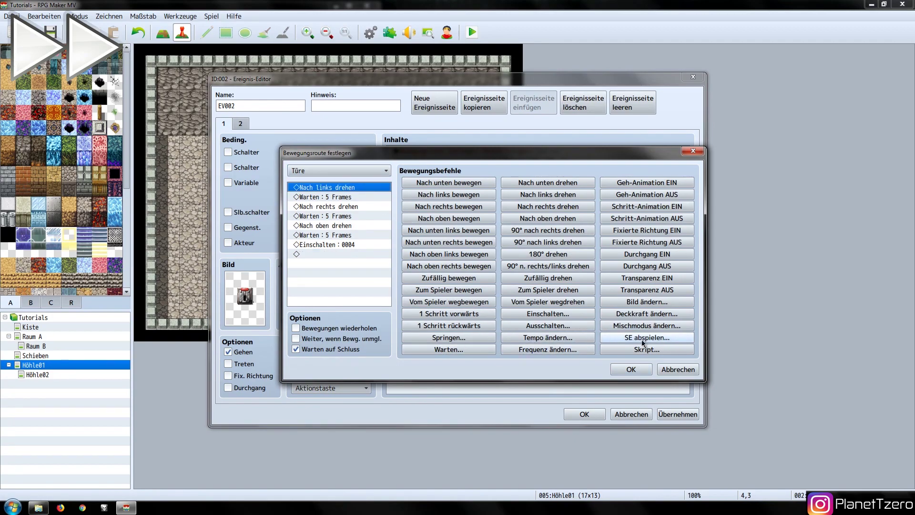
Add the Door1 sound effect to the door's movement route
left_click(649, 336)
left_click(445, 334)
left_click(493, 368)
left_click(622, 368)
Add a Control Self Switch command turning self switch A on
double_click(489, 335)
left_click(479, 259)
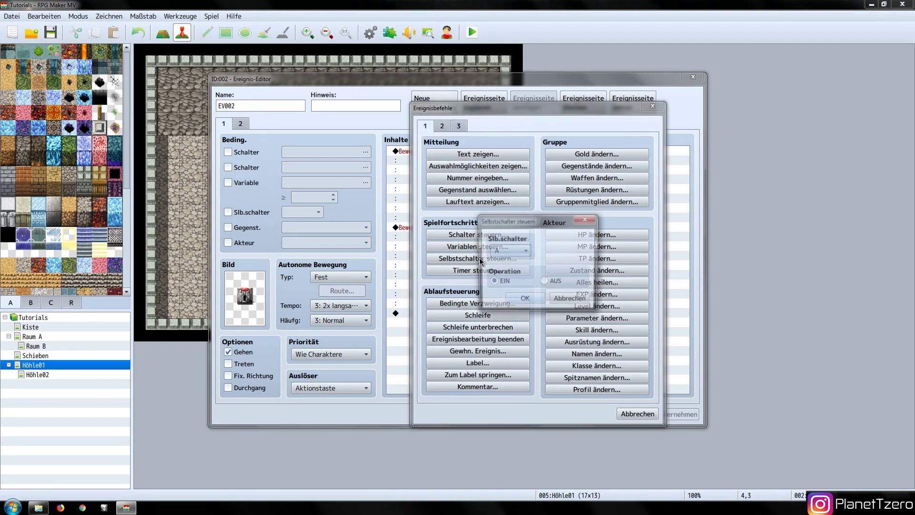
left_click(526, 300)
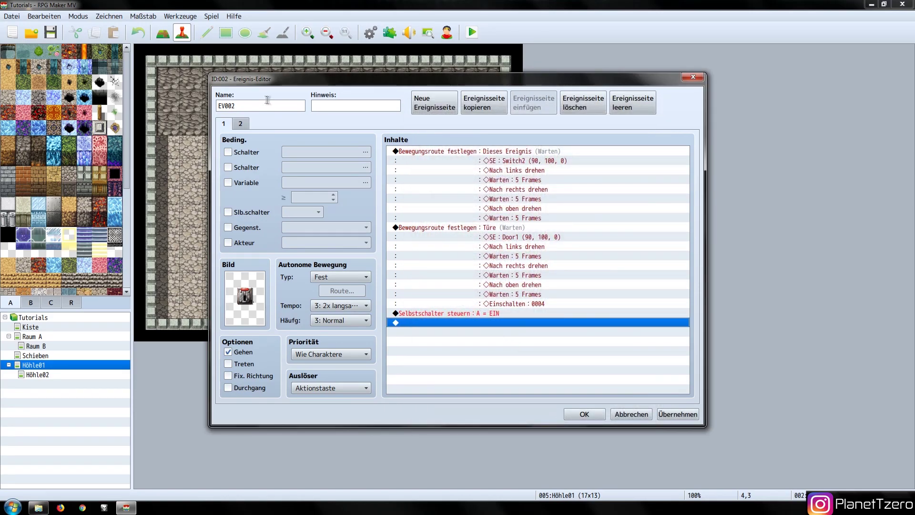
Close the lever event, save the project and start a playtest
left_click(243, 127)
left_click(603, 417)
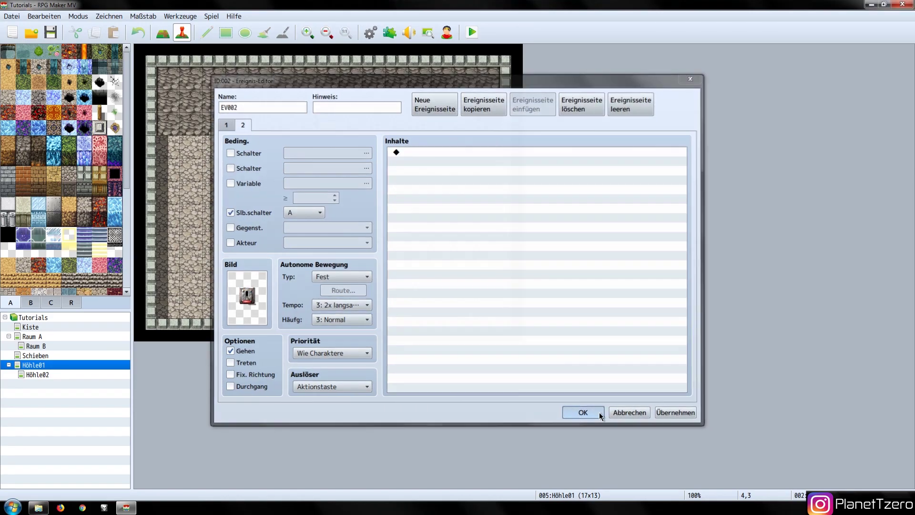
key("ctrl+r")
key("Return")
key("Return")
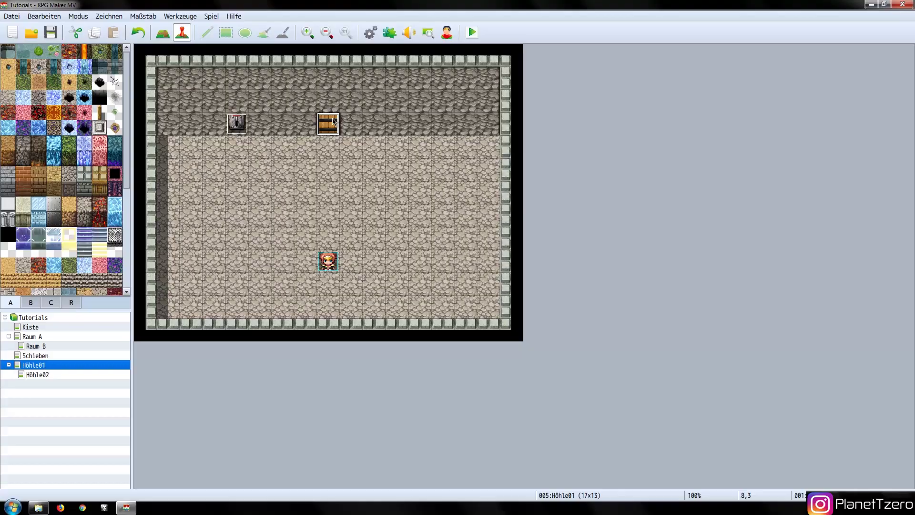
Copy the Türe door event and paste it onto Höhle02's top wall
right_click(333, 119)
left_click(359, 161)
left_click(44, 376)
right_click(333, 121)
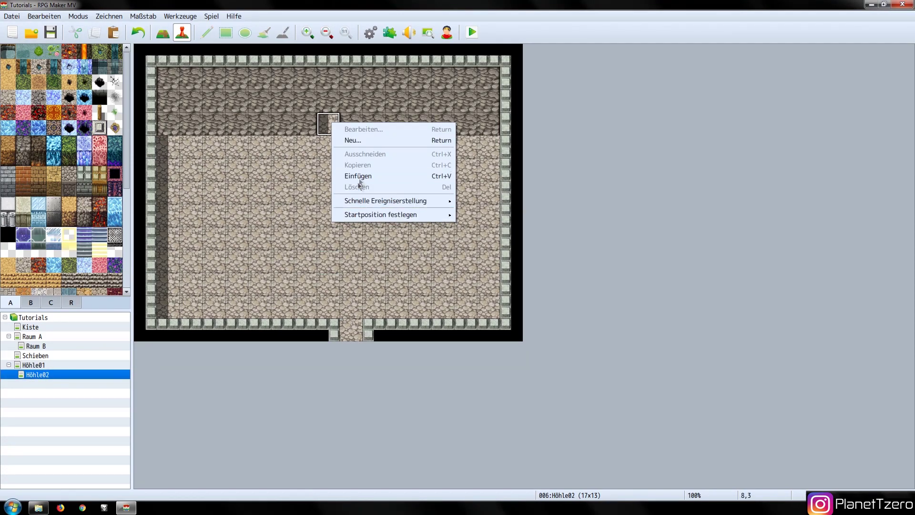
left_click(359, 177)
Replace page 2's switch condition with variable 0002 Schalter AN ≥ 3
double_click(326, 128)
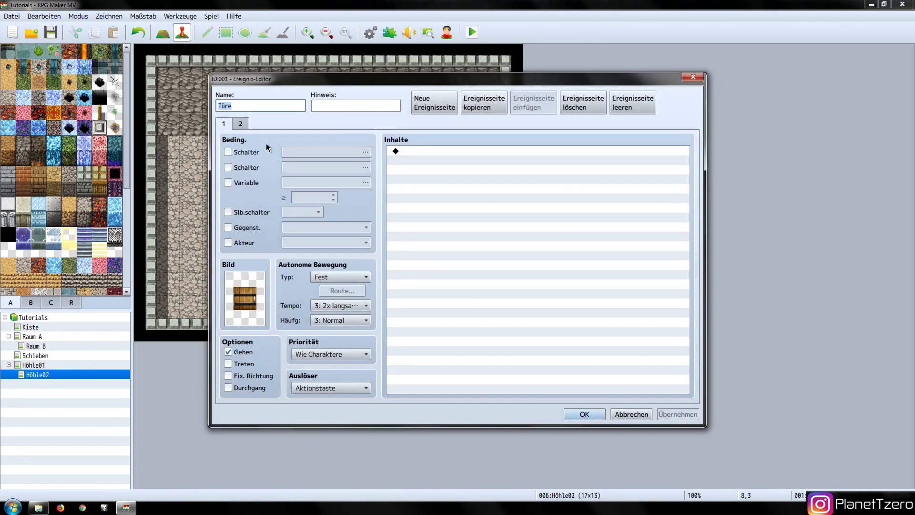
left_click(243, 126)
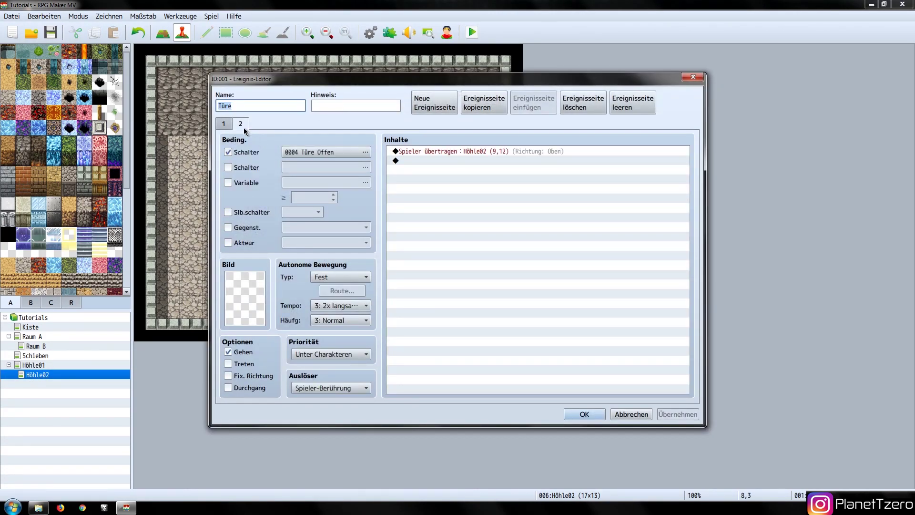
left_click(228, 153)
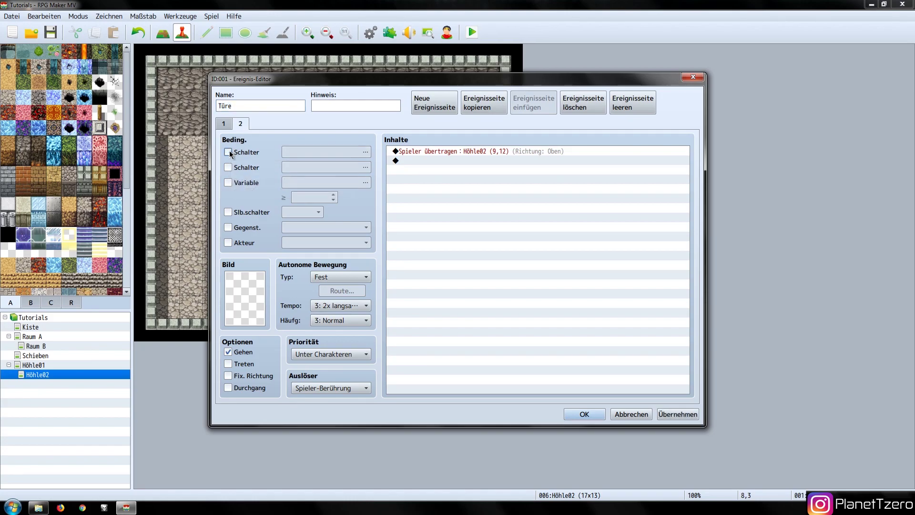
left_click(242, 184)
left_click(292, 185)
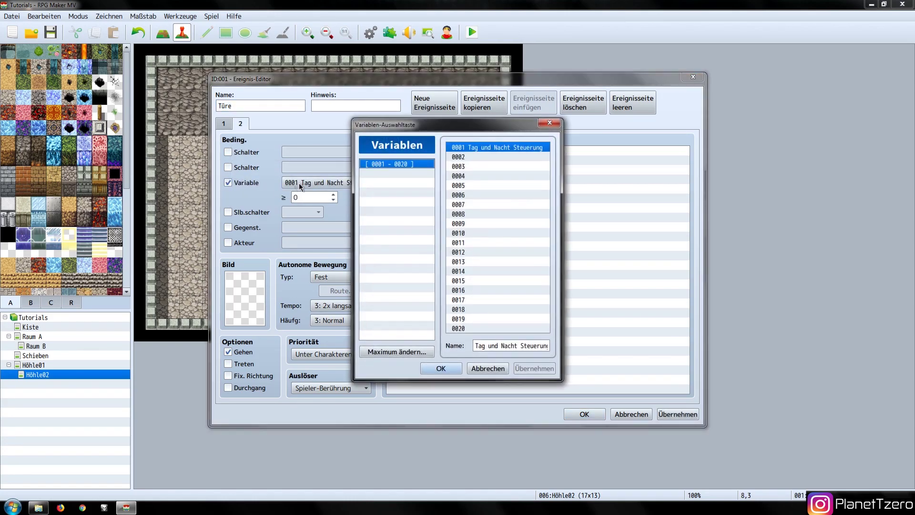
left_click(479, 157)
left_click(504, 342)
type("Schalter")
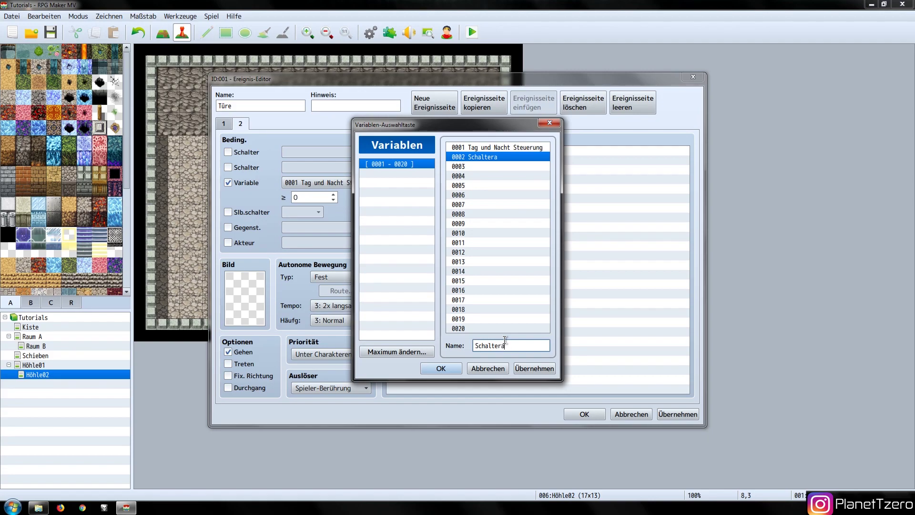
type("AN")
key("Return")
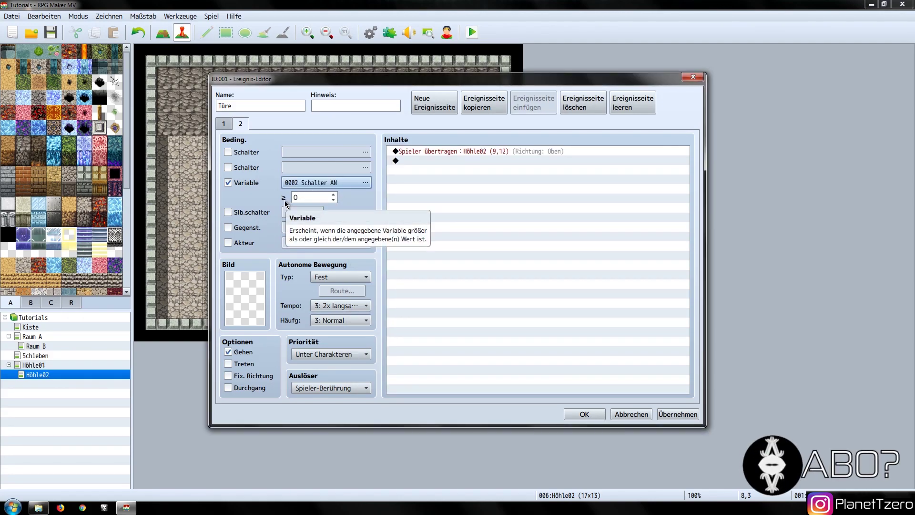
left_click(334, 195)
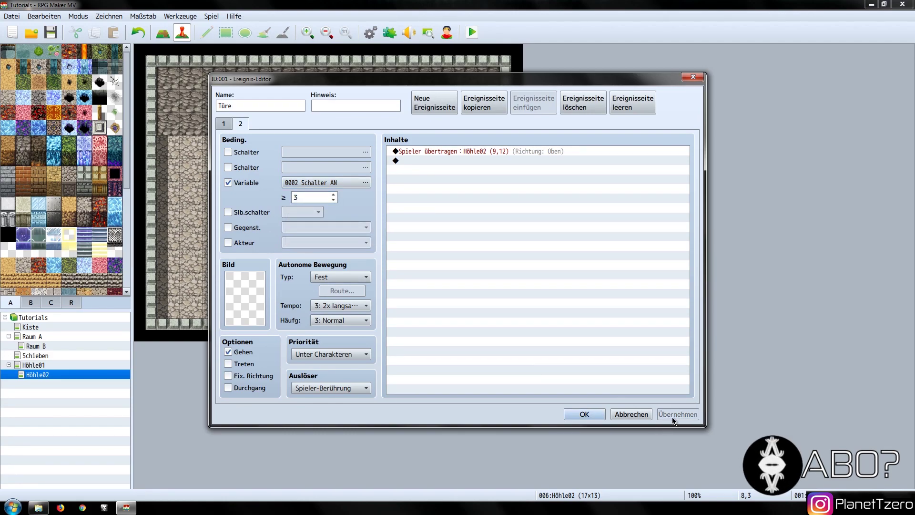
left_click(586, 415)
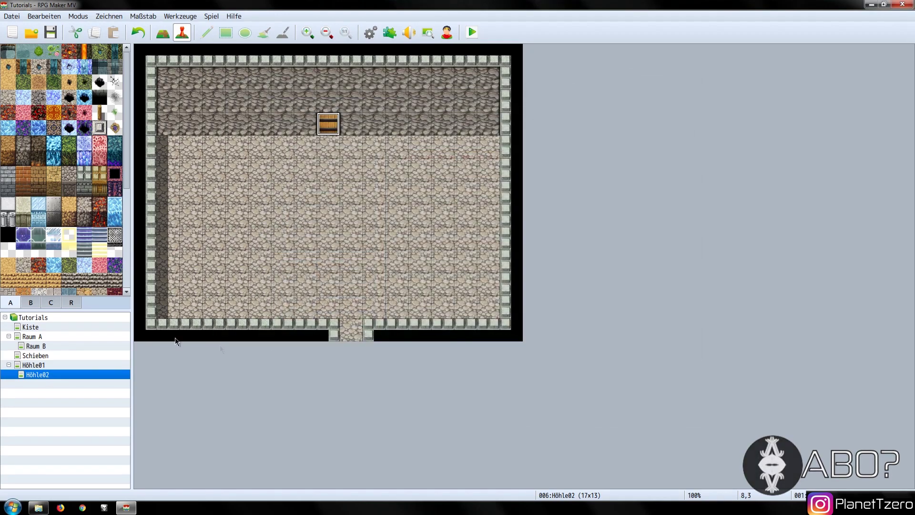
Copy lever event EV002 from Höhle01 onto the same back-wall tile in Höhle02 and open it
left_click(238, 124)
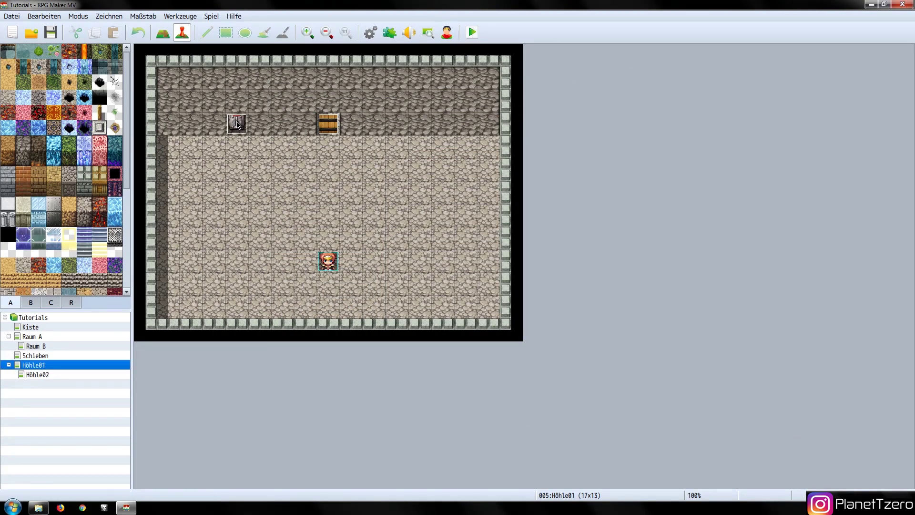
right_click(238, 125)
left_click(257, 163)
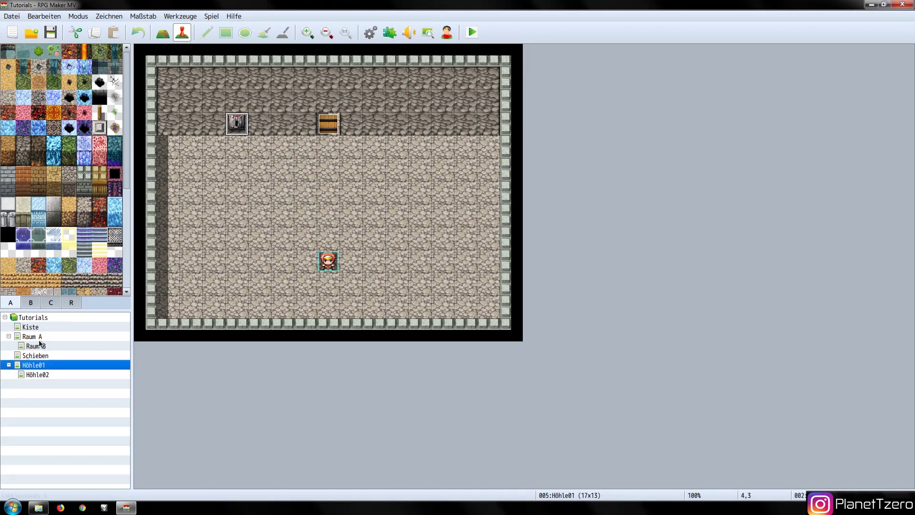
left_click(36, 374)
right_click(239, 123)
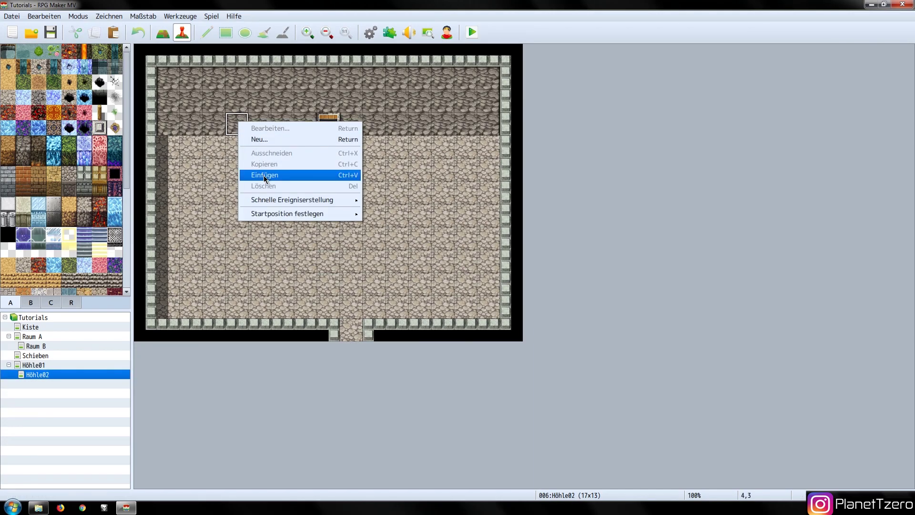
left_click(264, 176)
double_click(238, 126)
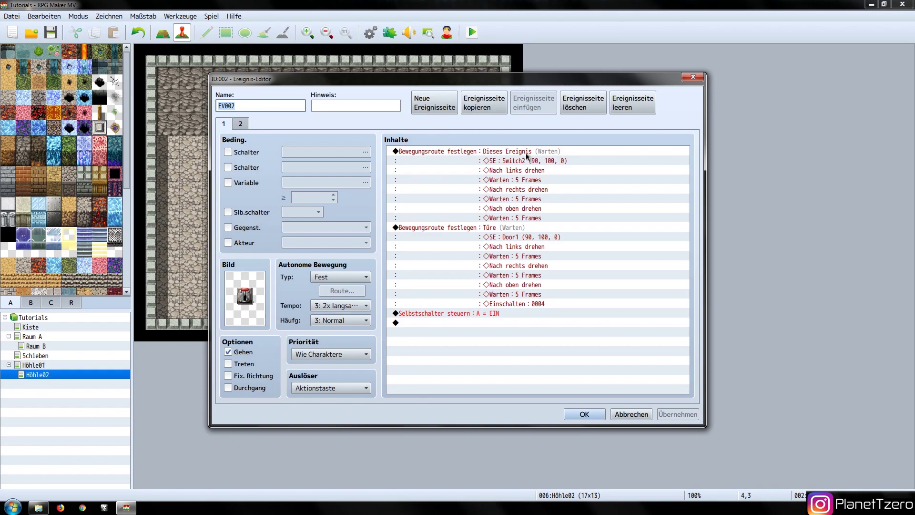
left_click(479, 256)
Insert a Control Variables command adding constant 1 to 0002 Schalter AN before the Türe route
key("Insert")
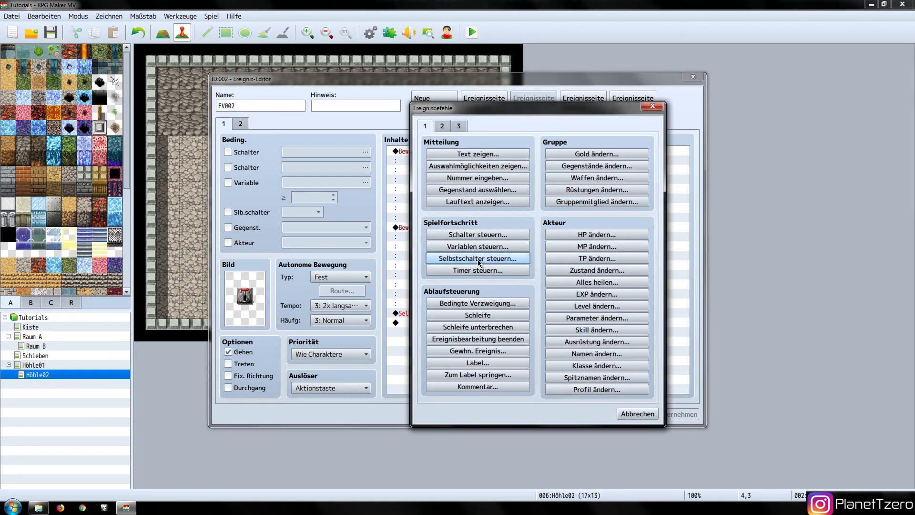
left_click(478, 258)
left_click(585, 218)
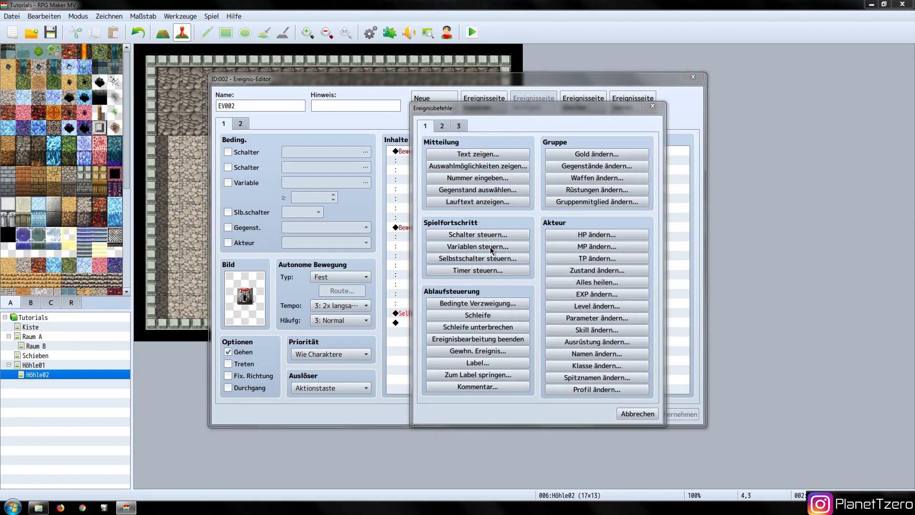
left_click(477, 246)
left_click(541, 194)
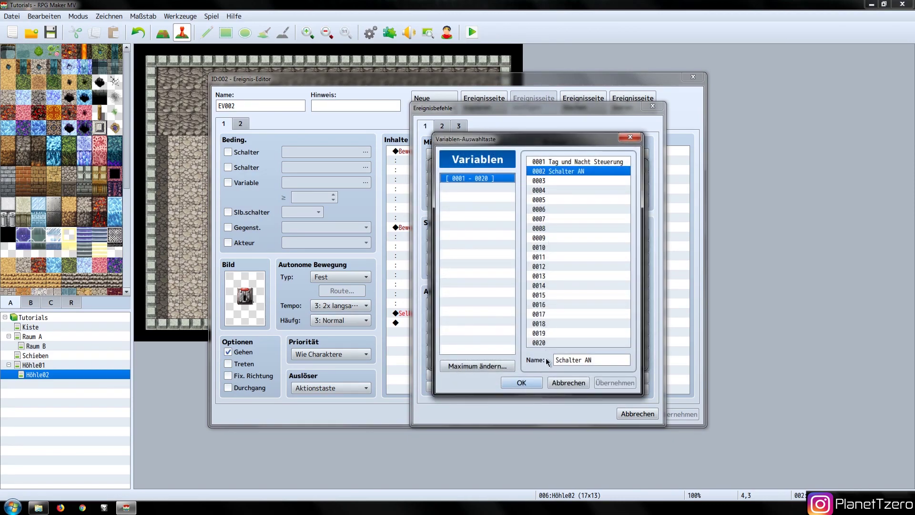
left_click(521, 382)
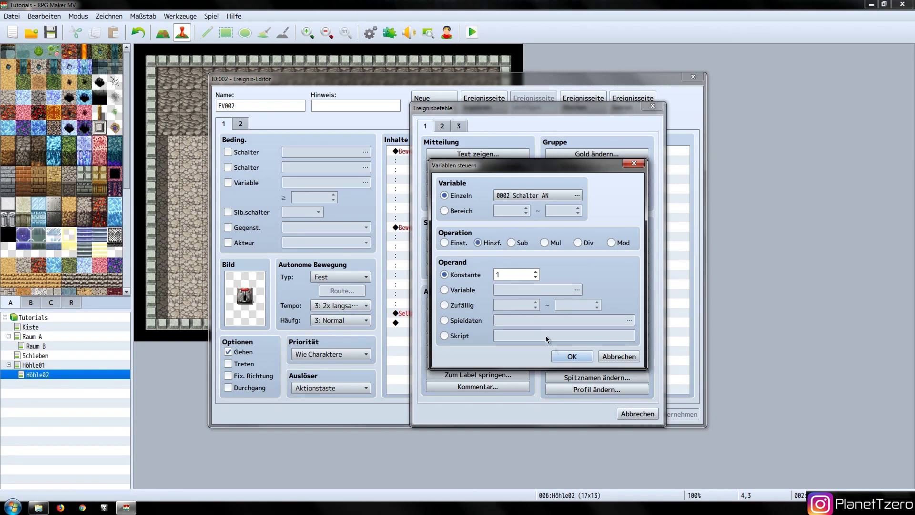
left_click(572, 357)
left_click(677, 414)
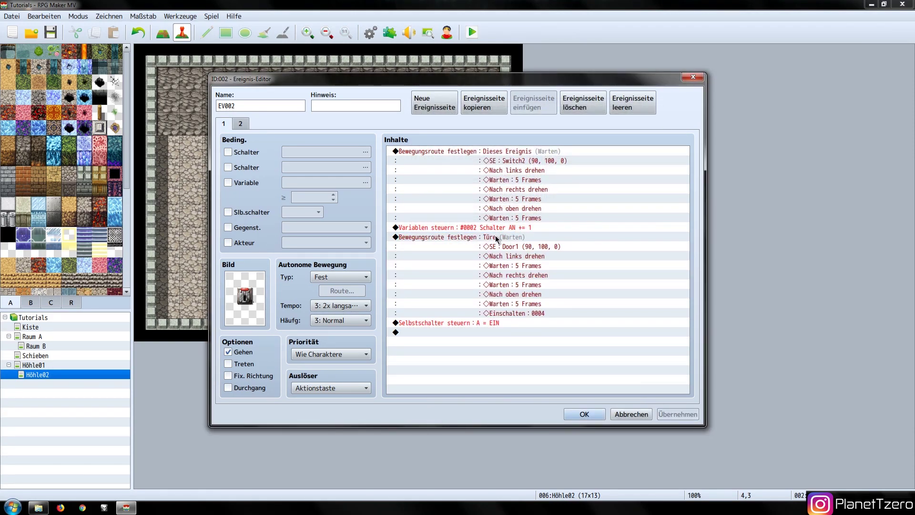
left_click(496, 237)
key("Insert")
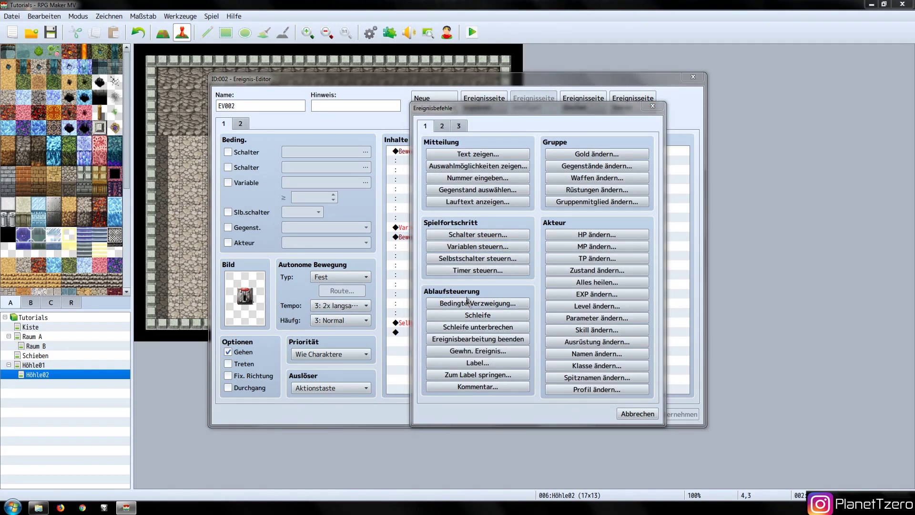
Add a conditional branch: if variable 0002 Schalter AN equals 3
left_click(468, 304)
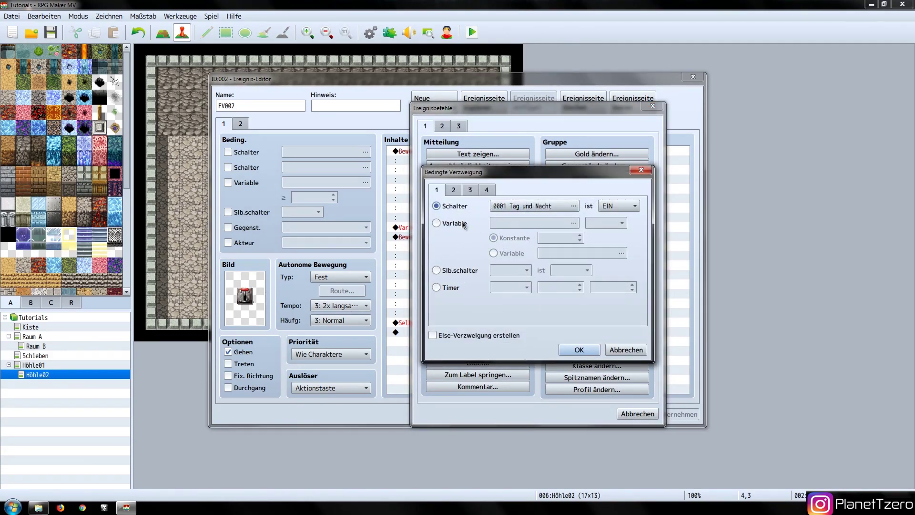
left_click(436, 224)
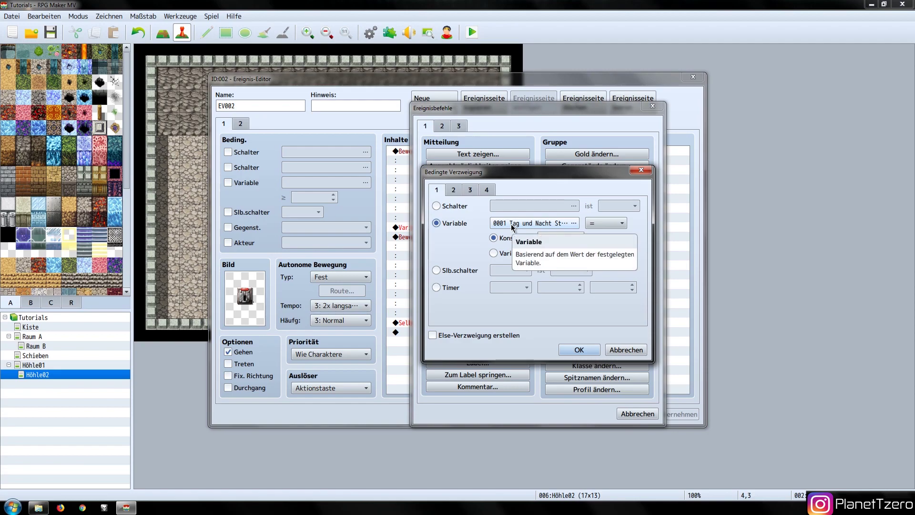
left_click(512, 224)
double_click(555, 172)
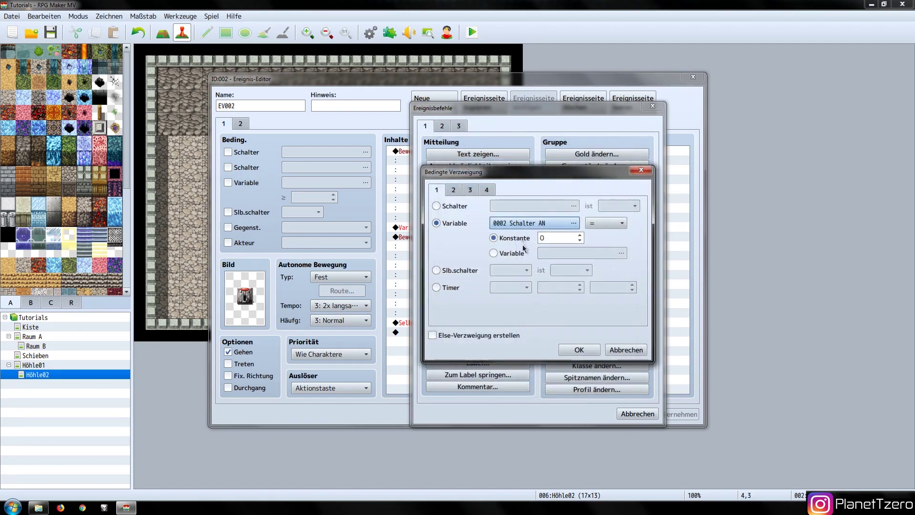
triple_click(580, 237)
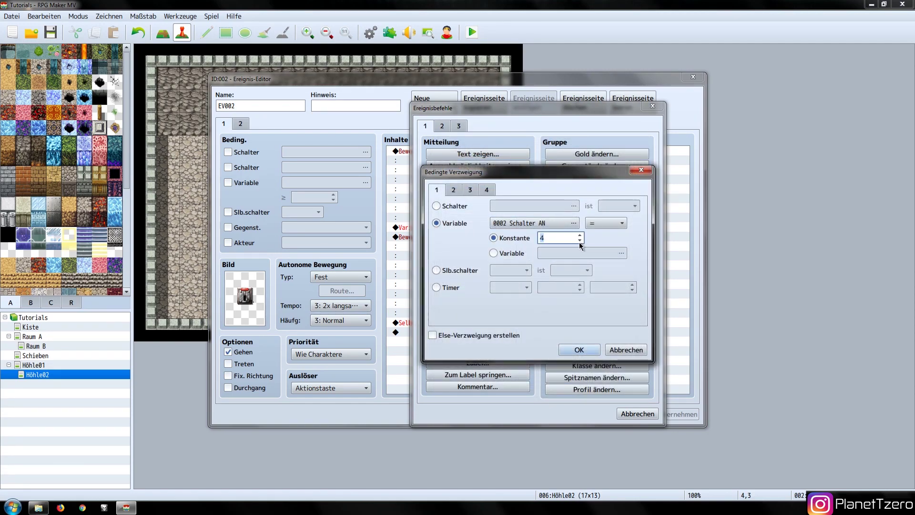
left_click(579, 349)
Move the door's movement route block inside the new branch
left_click(507, 270)
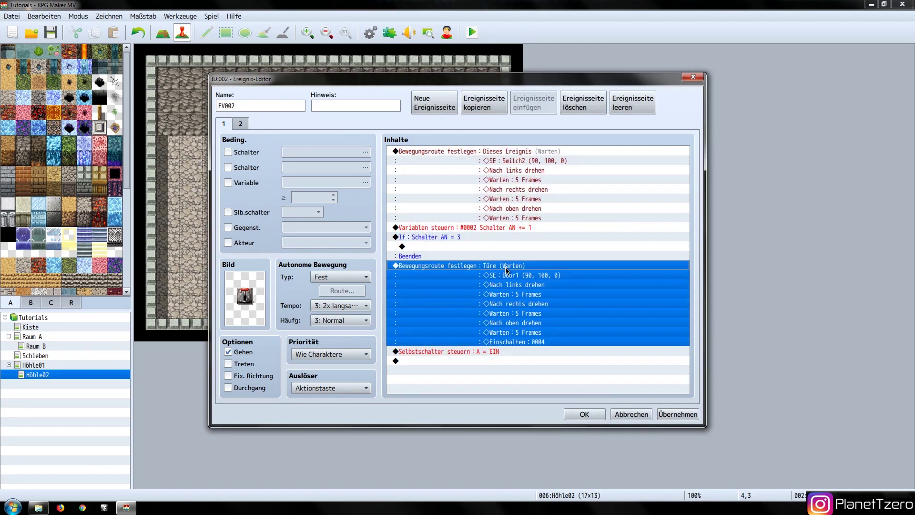
key("ctrl+x")
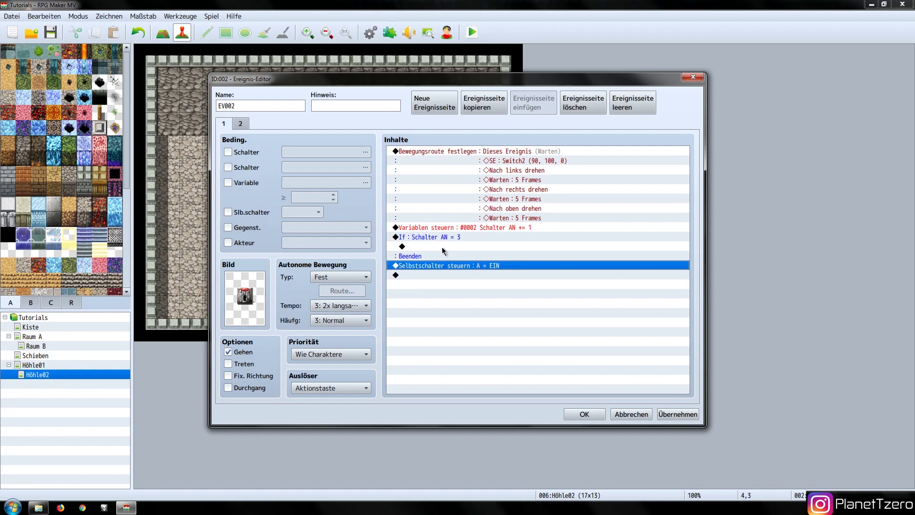
left_click(445, 247)
key("ctrl+v")
Delete the Einschalten : 0004 step from the door route and save the lever event
double_click(483, 256)
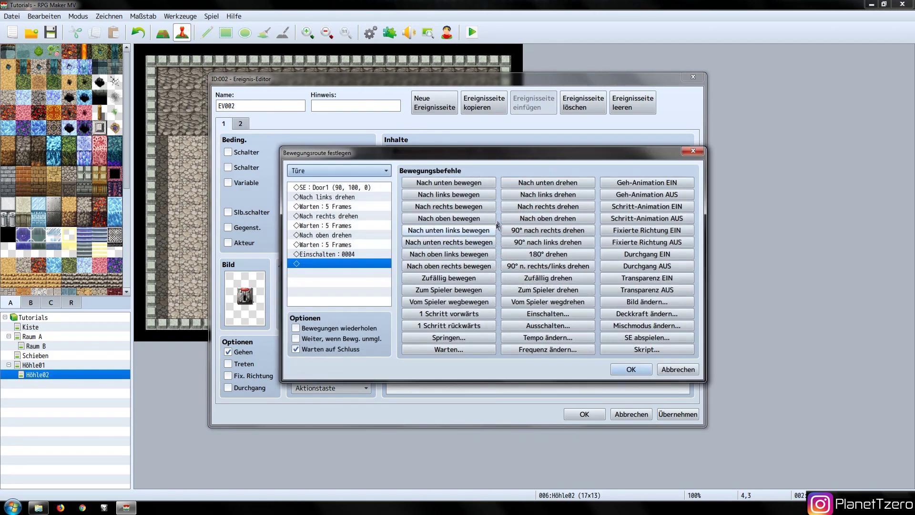
left_click(340, 254)
key("Delete")
left_click(631, 370)
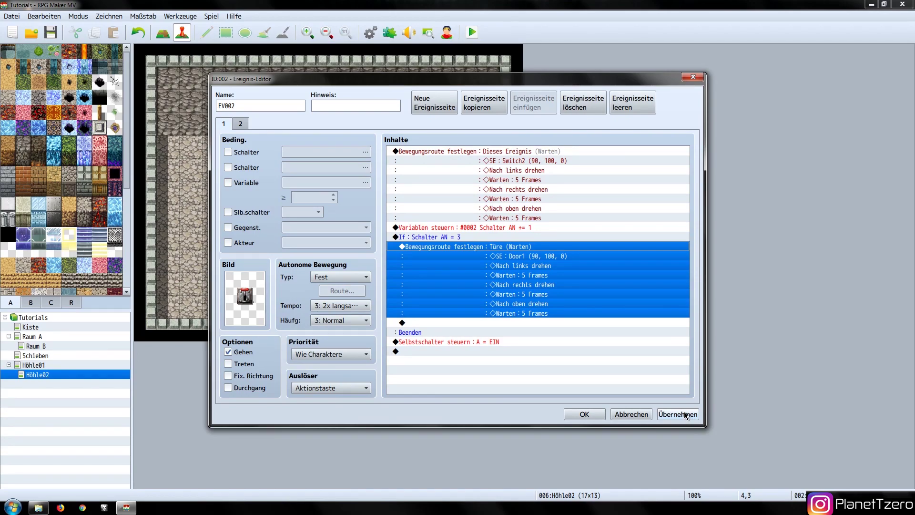
left_click(684, 414)
left_click(590, 414)
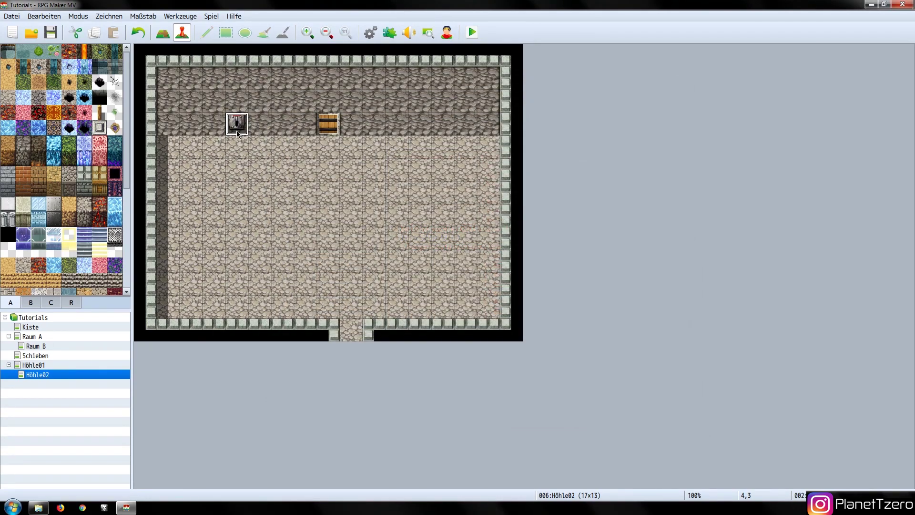
Paste two copies of the lever event to the right of the first
left_click(260, 125)
key("ctrl+v")
left_click(282, 125)
key("ctrl+v")
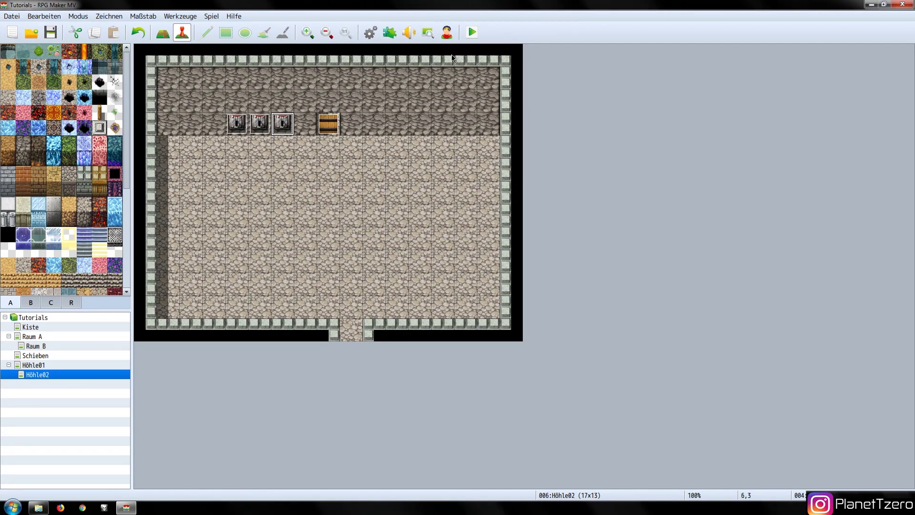
Save the project and playtest it from a new game
left_click(479, 35)
key("Return")
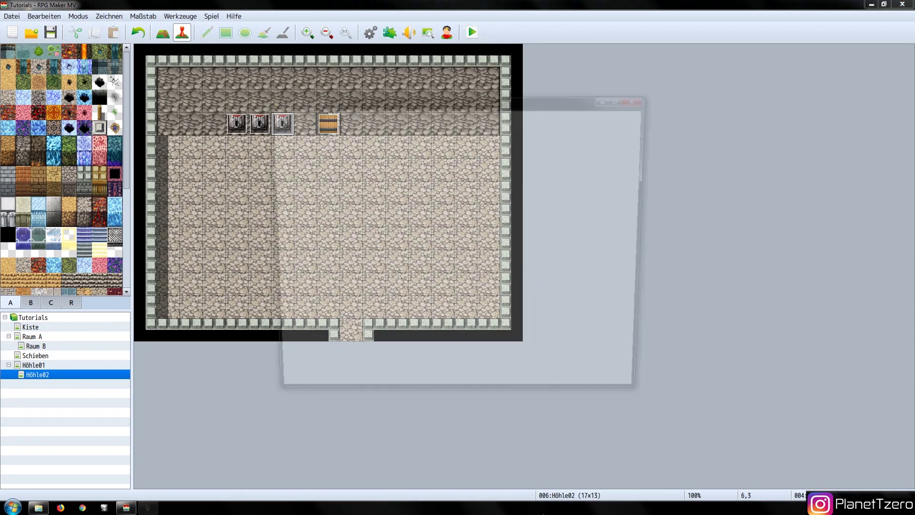
key("Return")
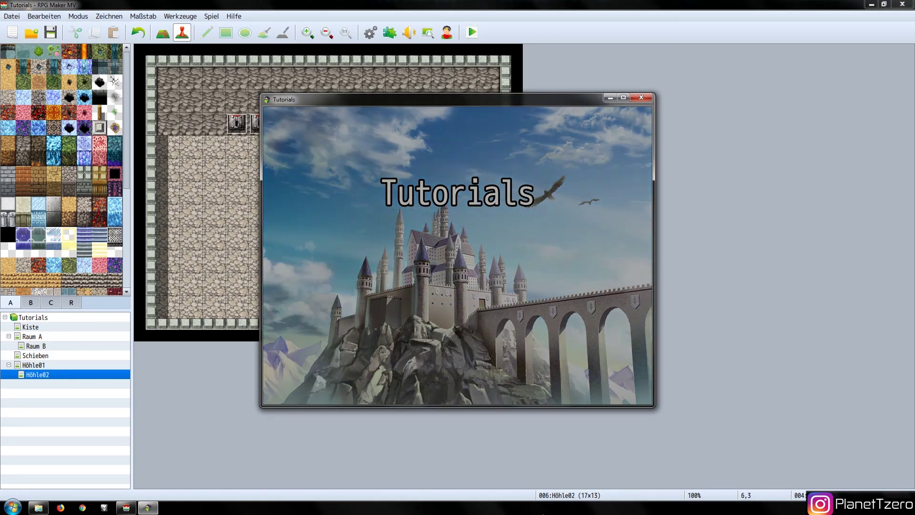
Walk to a lever, pull it, and go through the door to the next map
key("Up")
key("Up")
key("Up")
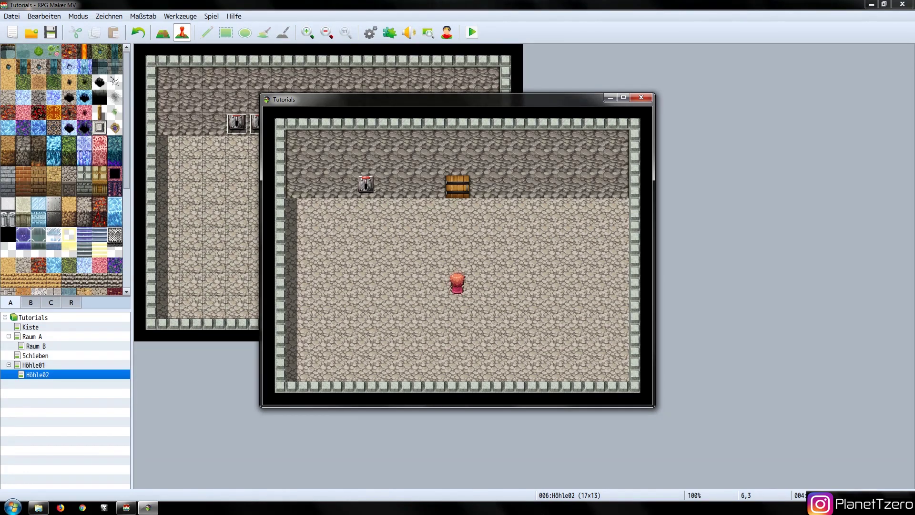
key("Left")
key("Left")
key("Left")
key("Up")
key("Up")
key("Return")
key("Right")
key("Right")
key("Right")
key("Right")
key("Up")
Pull the third and second levers, then walk through the opened door
key("Up")
key("Up")
key("Up")
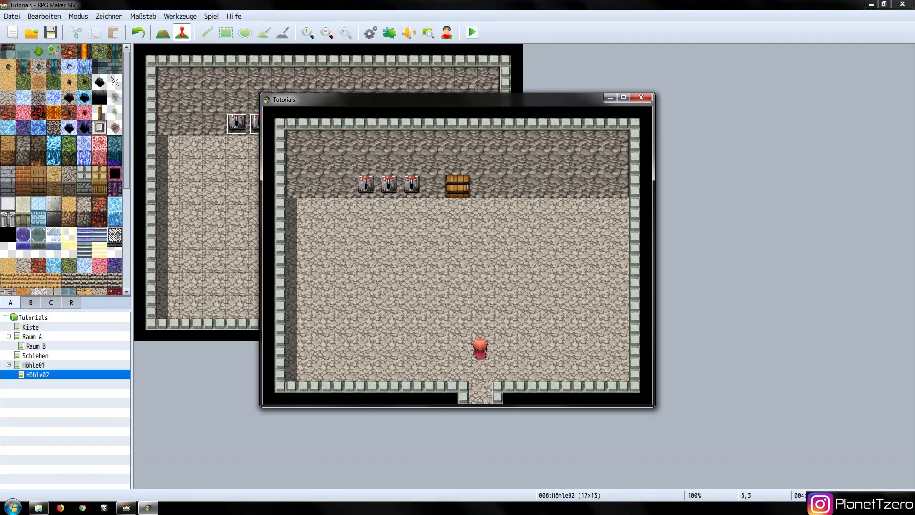
key("Up")
key("Left")
key("Left")
key("Left")
key("Up")
key("Return")
key("Left")
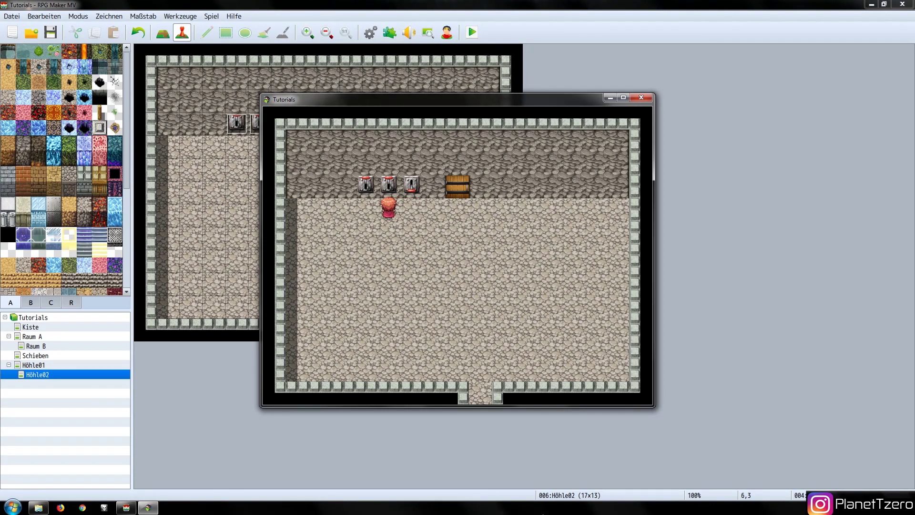
key("Left")
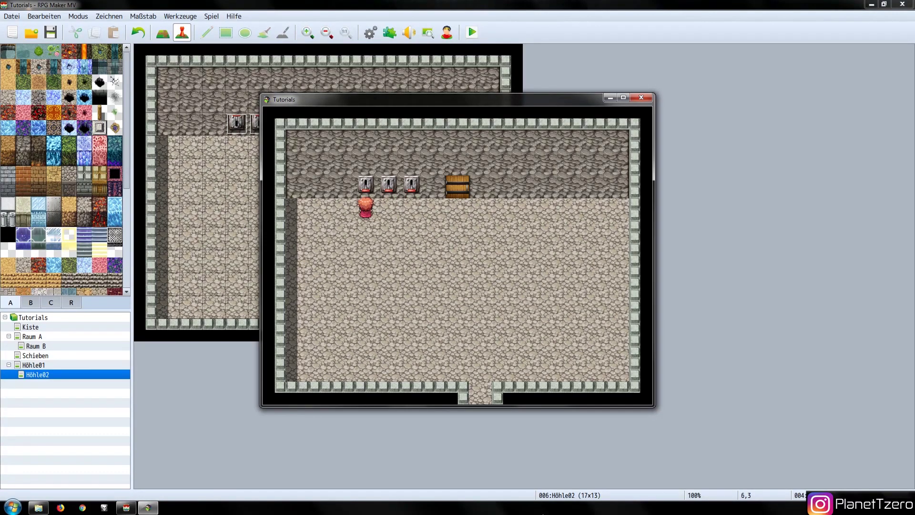
key("Return")
key("Right")
key("Right")
key("Right")
key("Right")
key("Up")
key("Up")
key("Up")
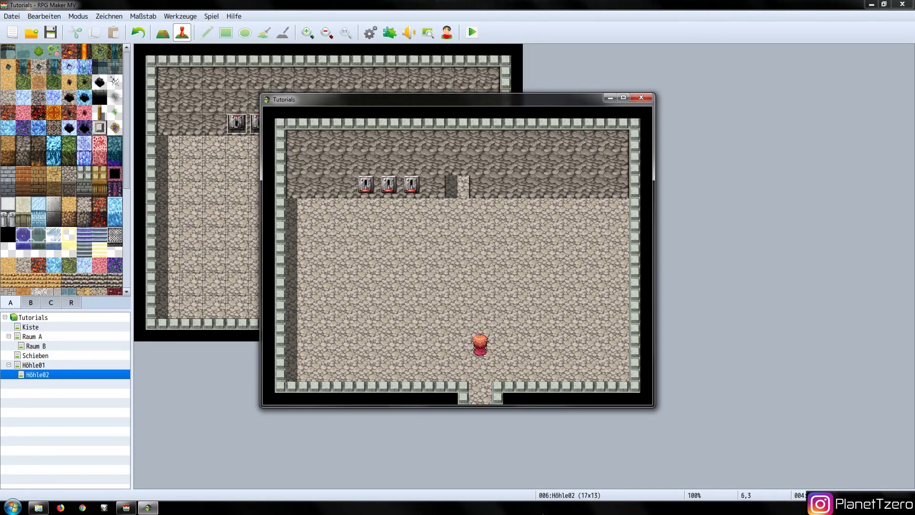
Walk back up toward the middle and left levers
key("Up")
key("Left")
key("Left")
key("Left")
key("Left")
key("Up")
key("Left")
key("Up")
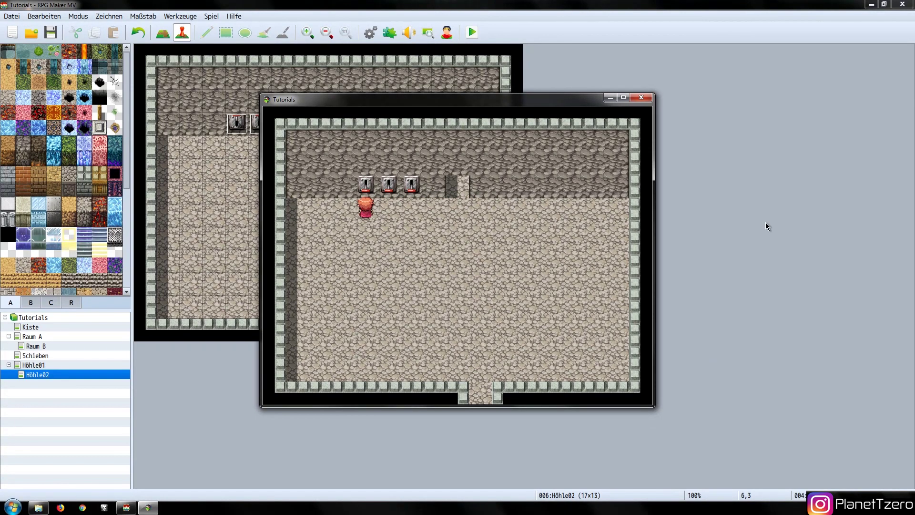
Close the Tutorials playtest window
left_click(650, 97)
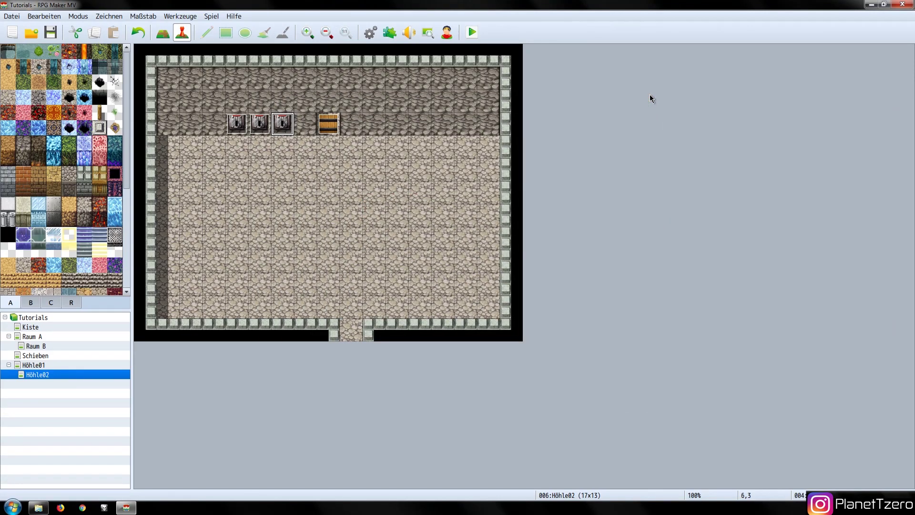